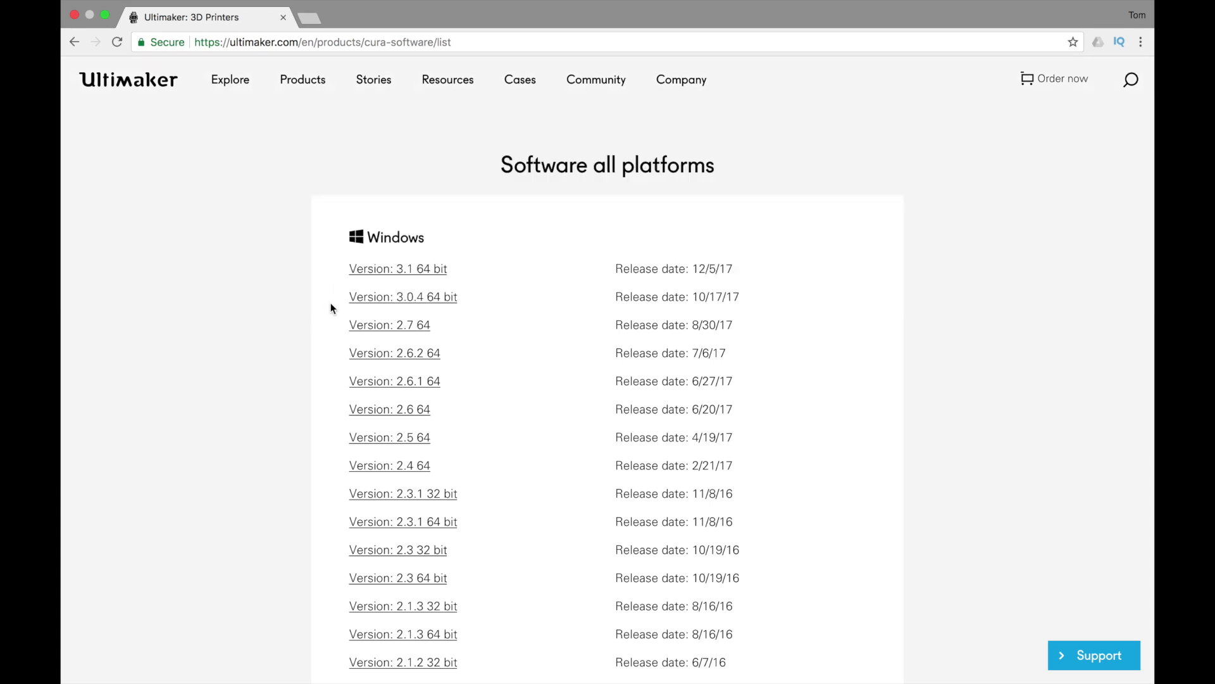
Scroll through the Ultimaker Cura release list for Windows and macOS, then return to Cura.
scroll(371, 302, "down", 7)
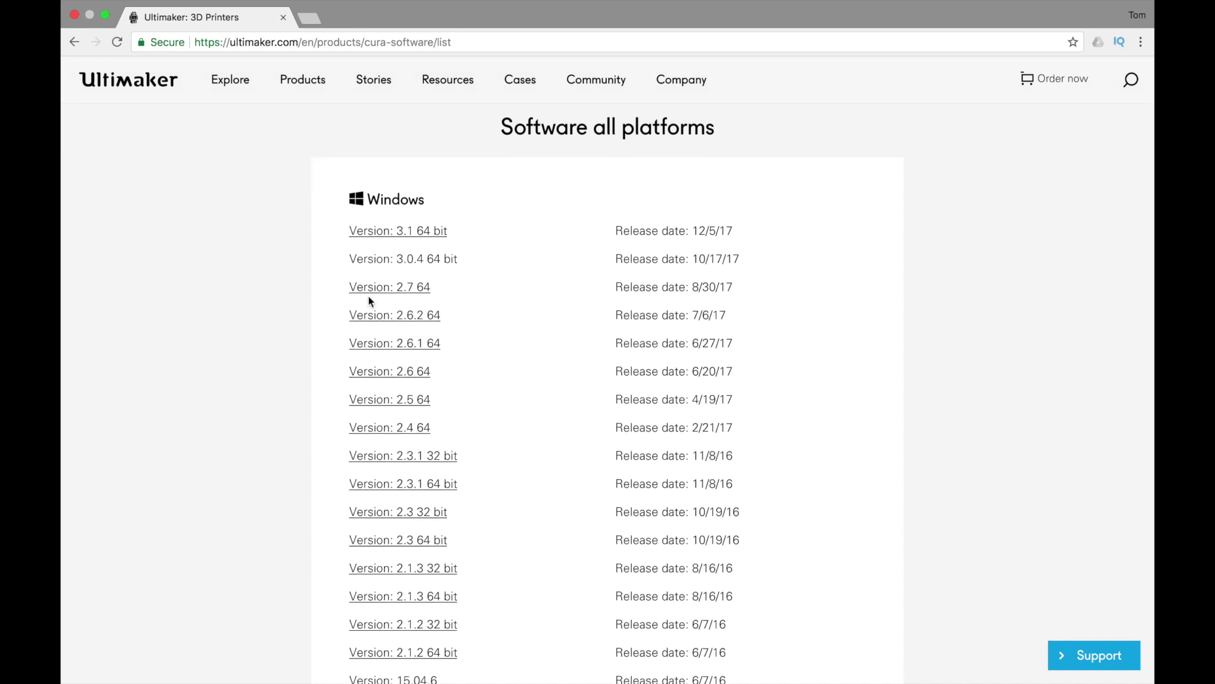
scroll(371, 302, "down", 11)
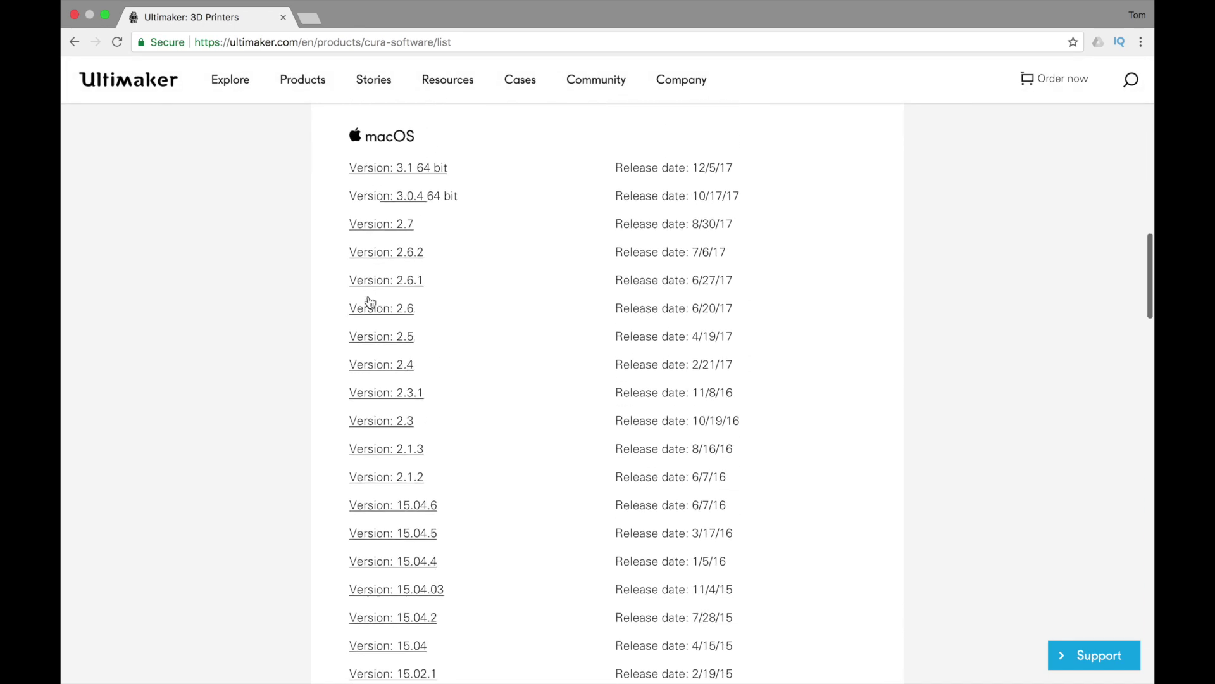
scroll(371, 302, "down", 5)
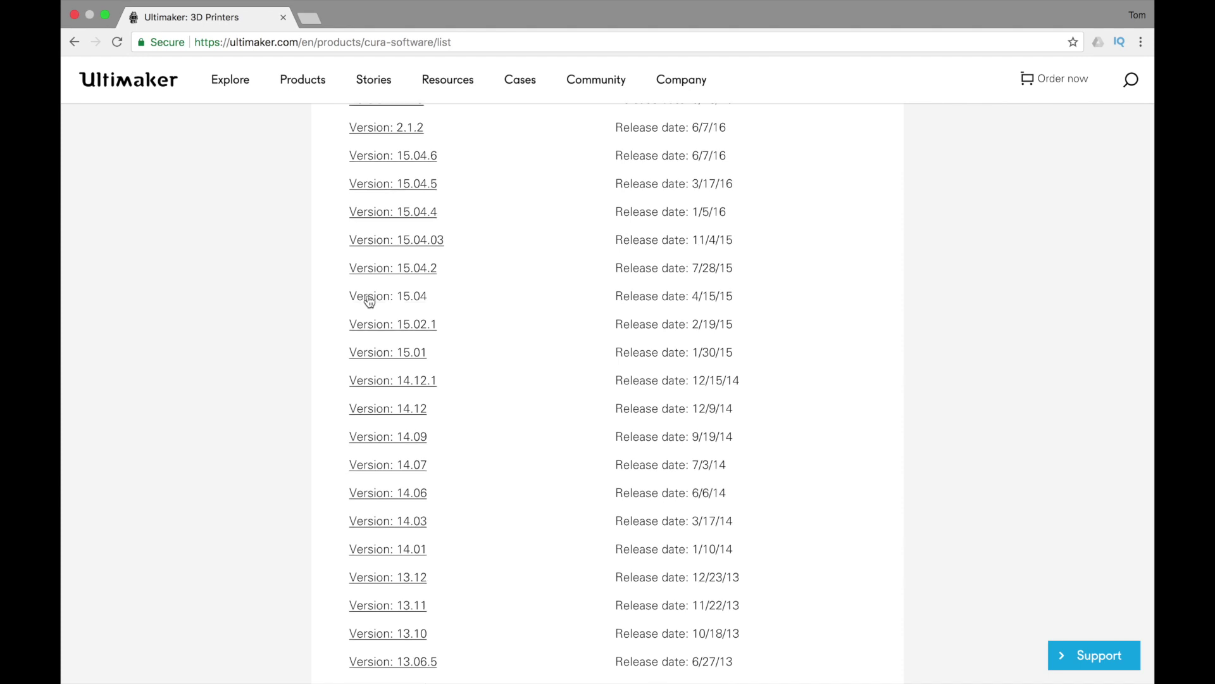
scroll(370, 300, "up", 1)
scroll(370, 300, "up", 8)
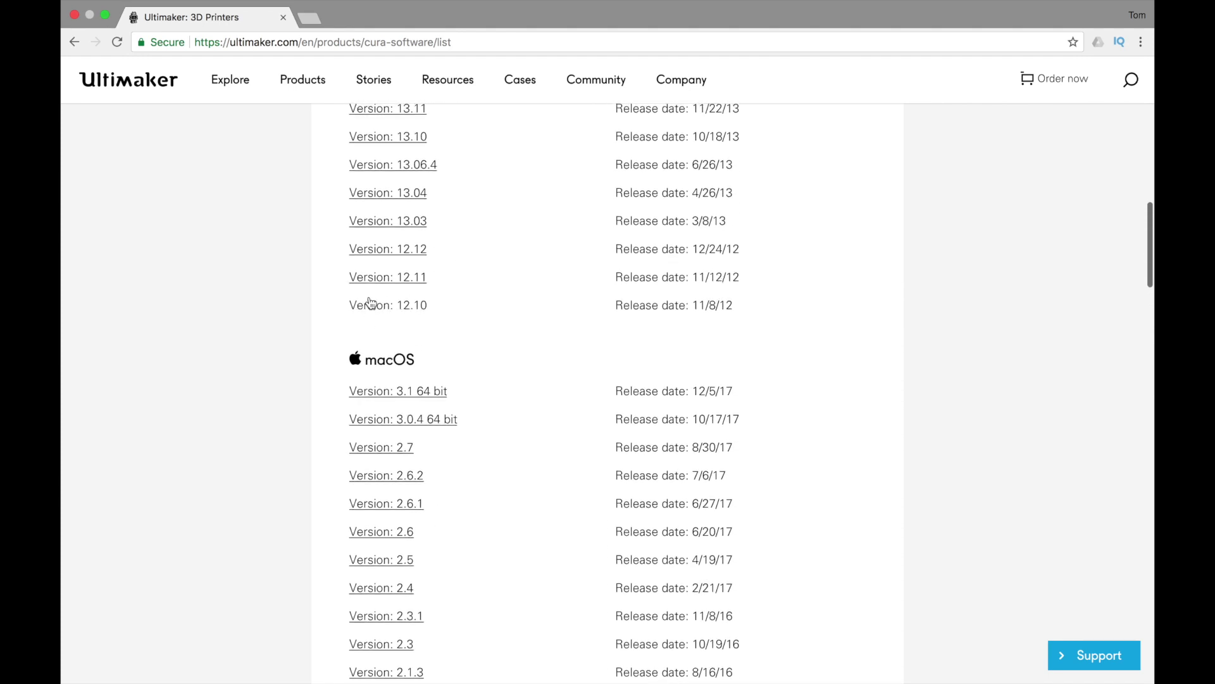
scroll(373, 306, "up", 1)
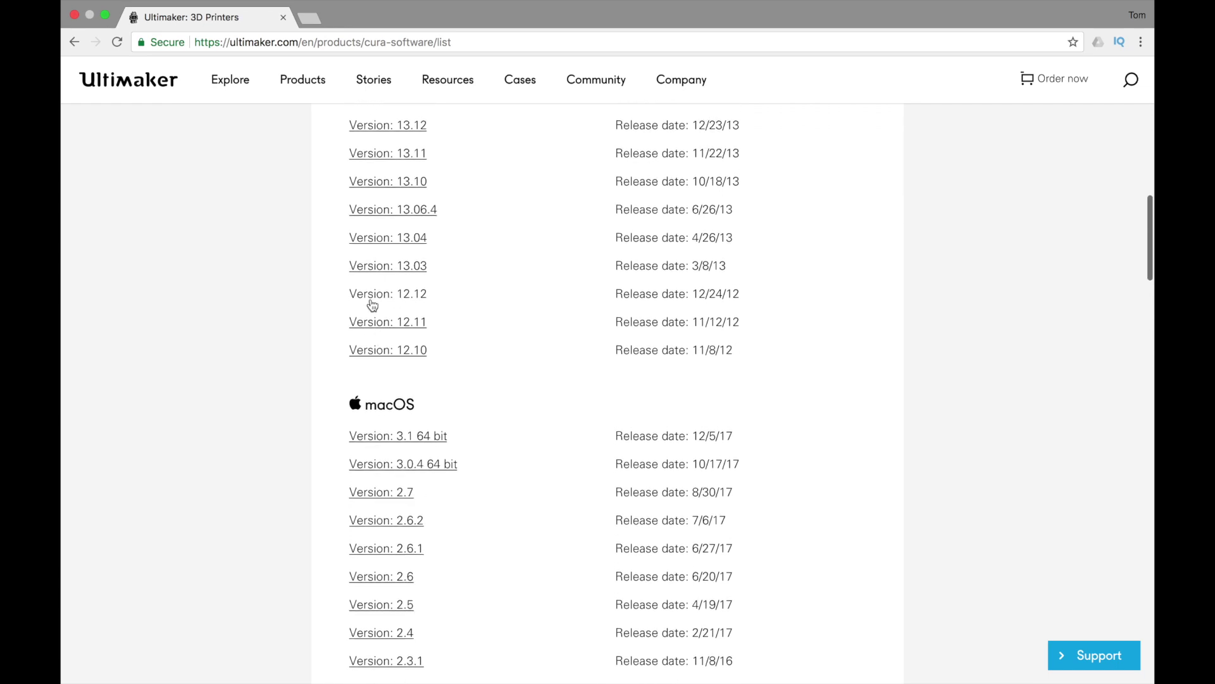
scroll(372, 305, "up", 1)
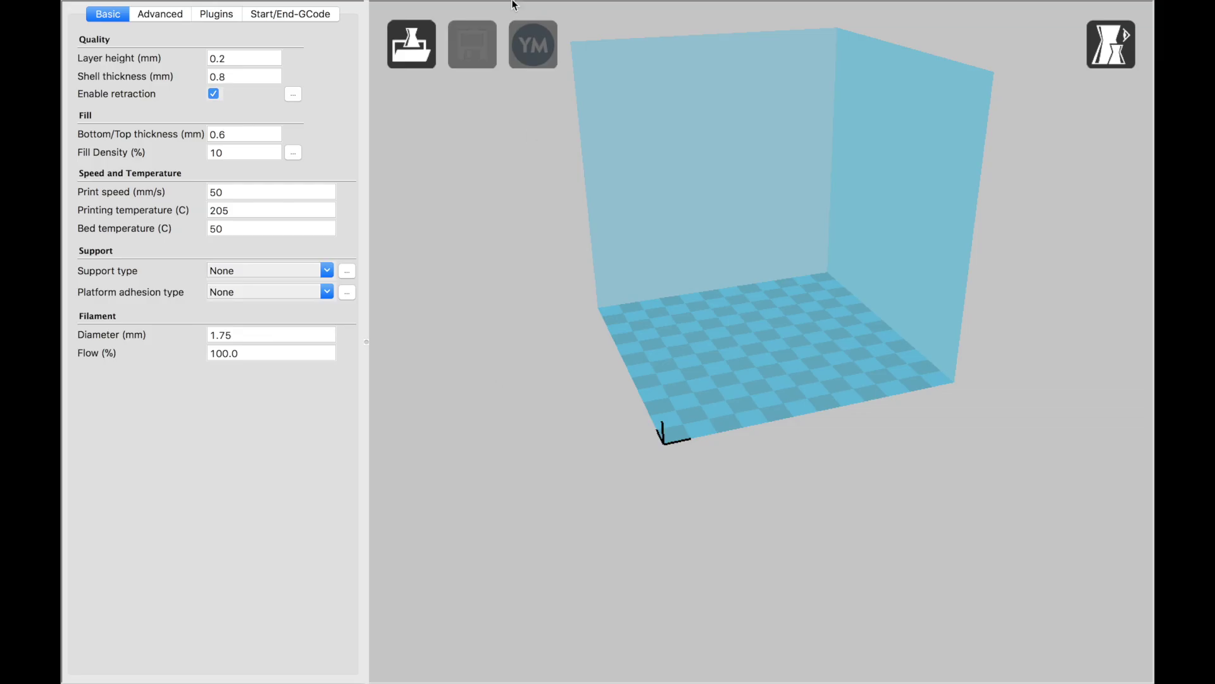
mouse_move(514, 2)
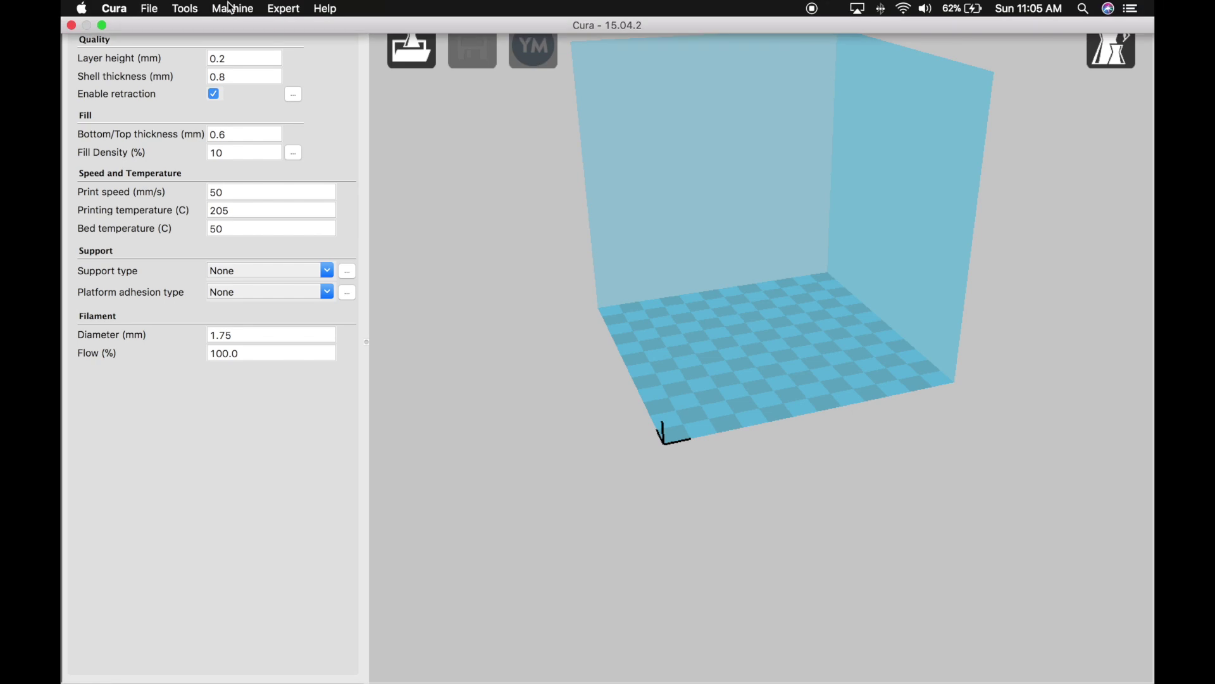
left_click(233, 9)
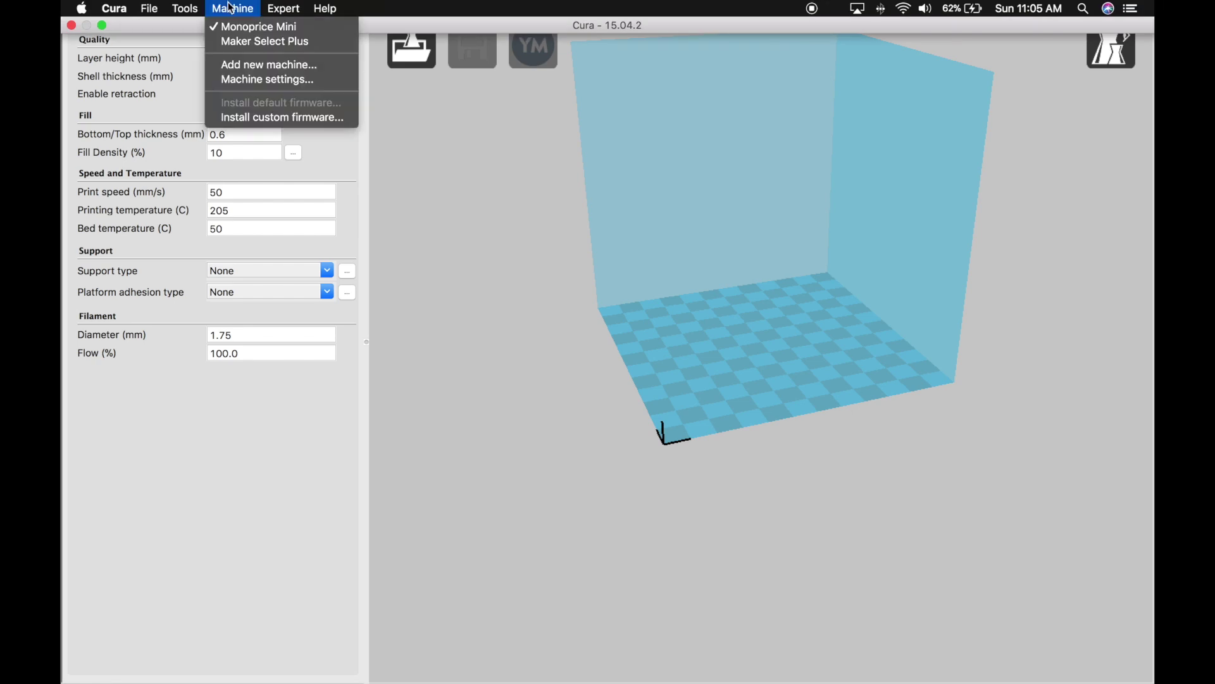
left_click(245, 43)
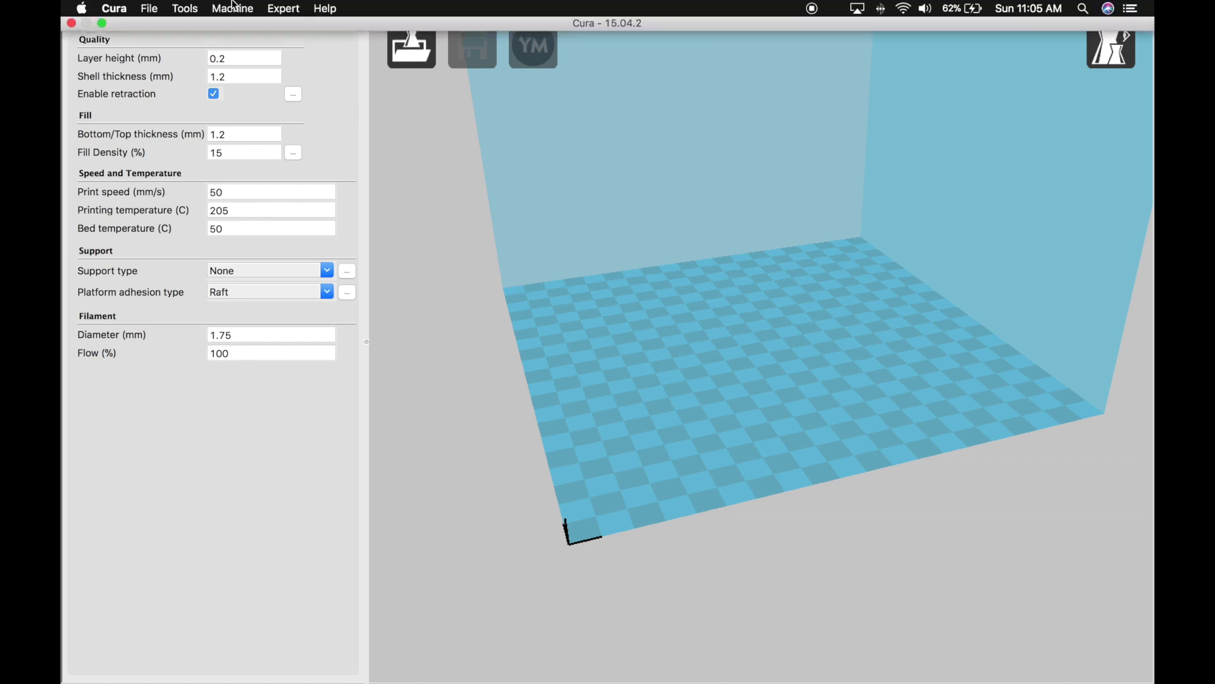
left_click(233, 9)
left_click(241, 28)
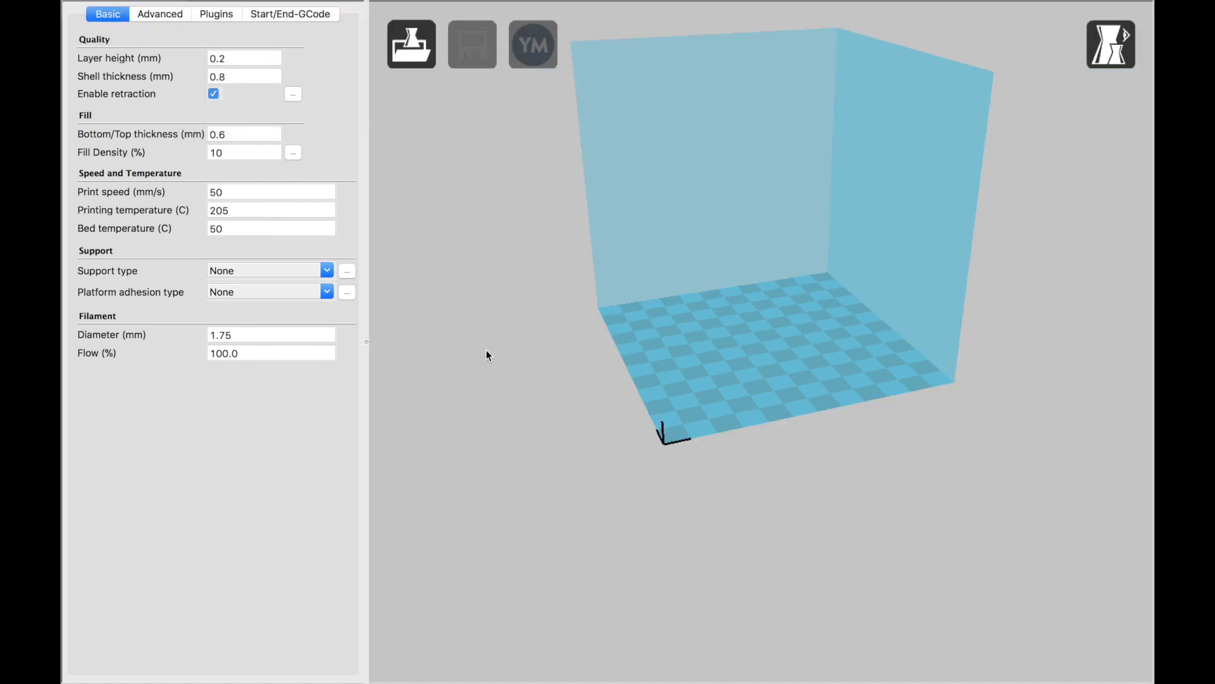
left_click(236, 8)
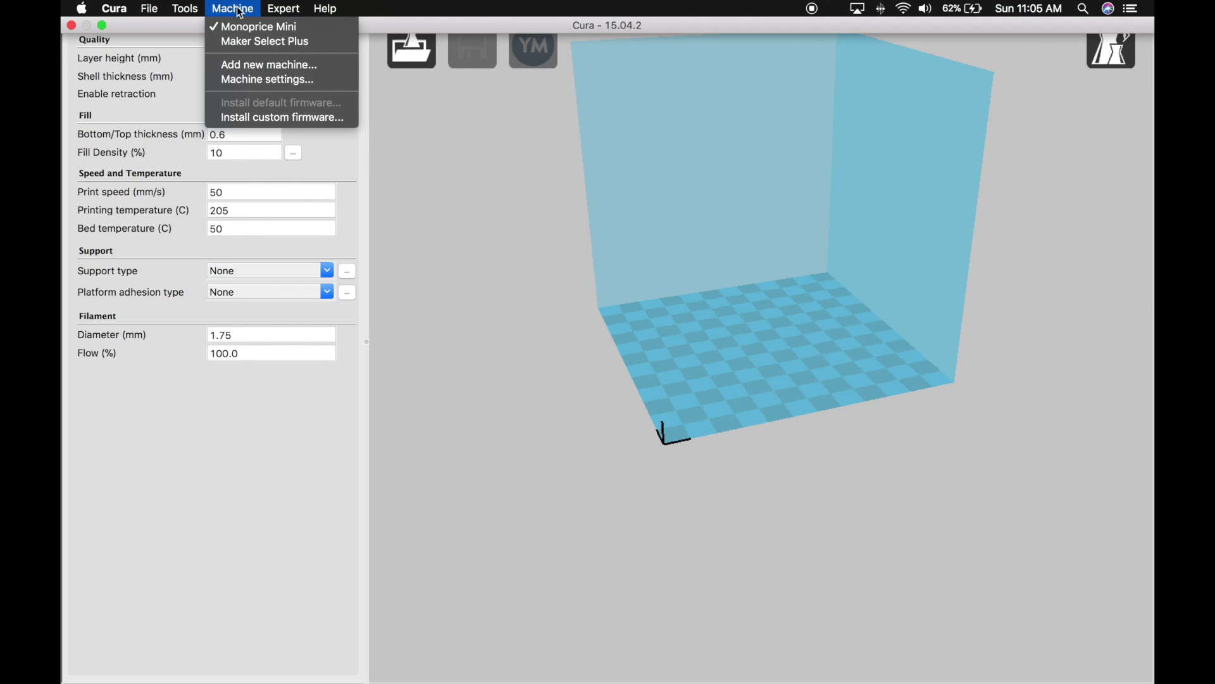
left_click(224, 67)
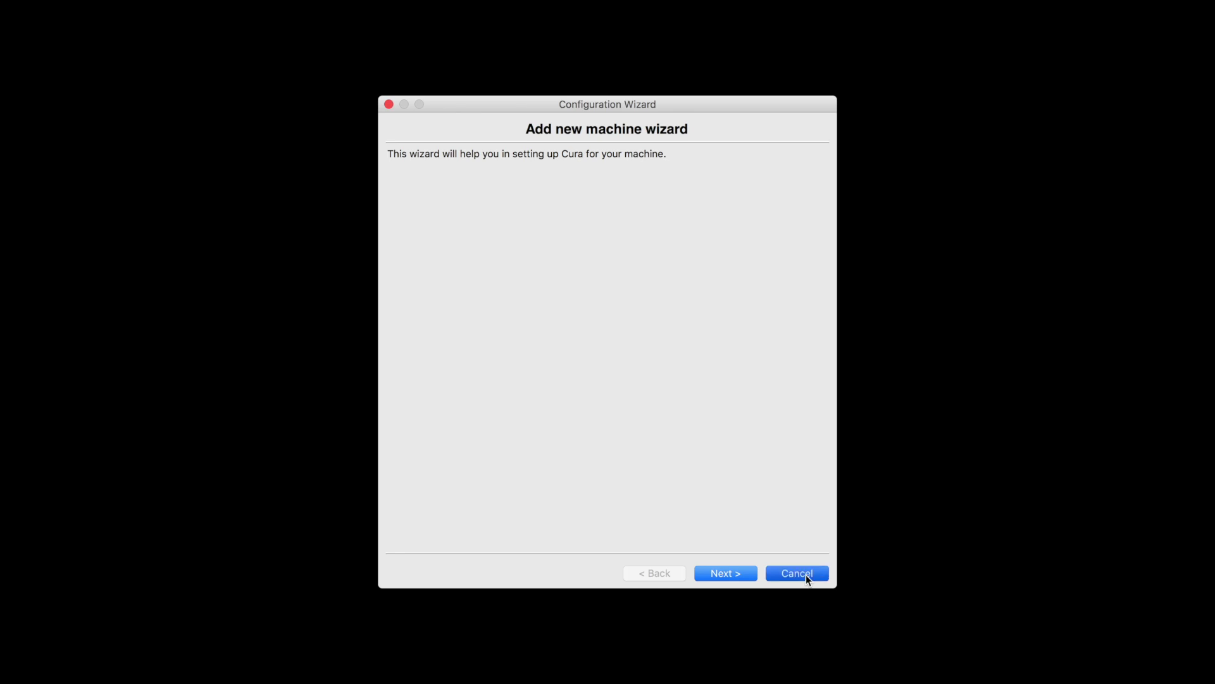
left_click(806, 575)
mouse_move(328, 5)
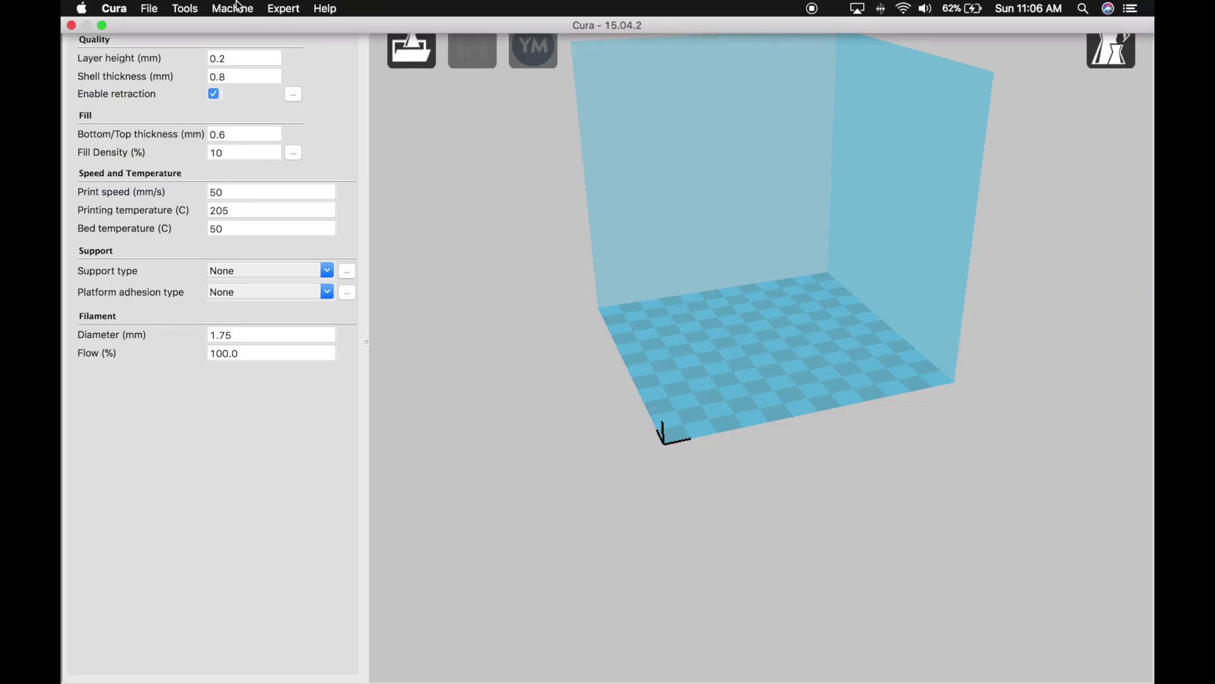
left_click(235, 7)
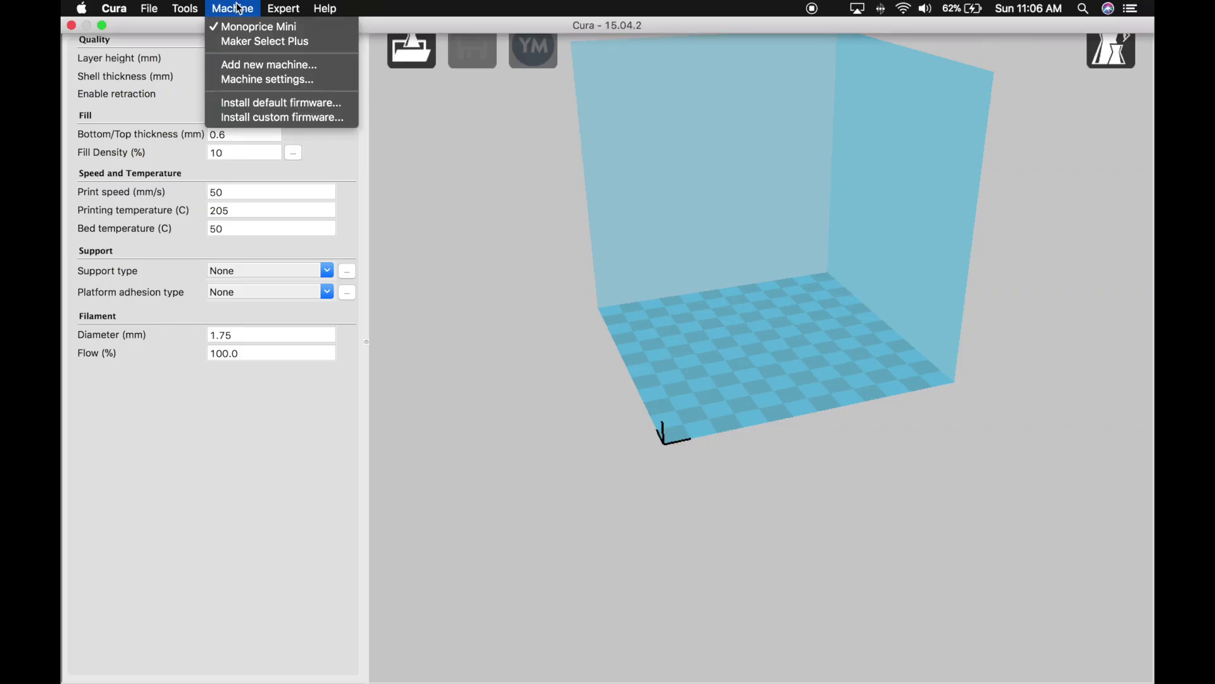
left_click(241, 80)
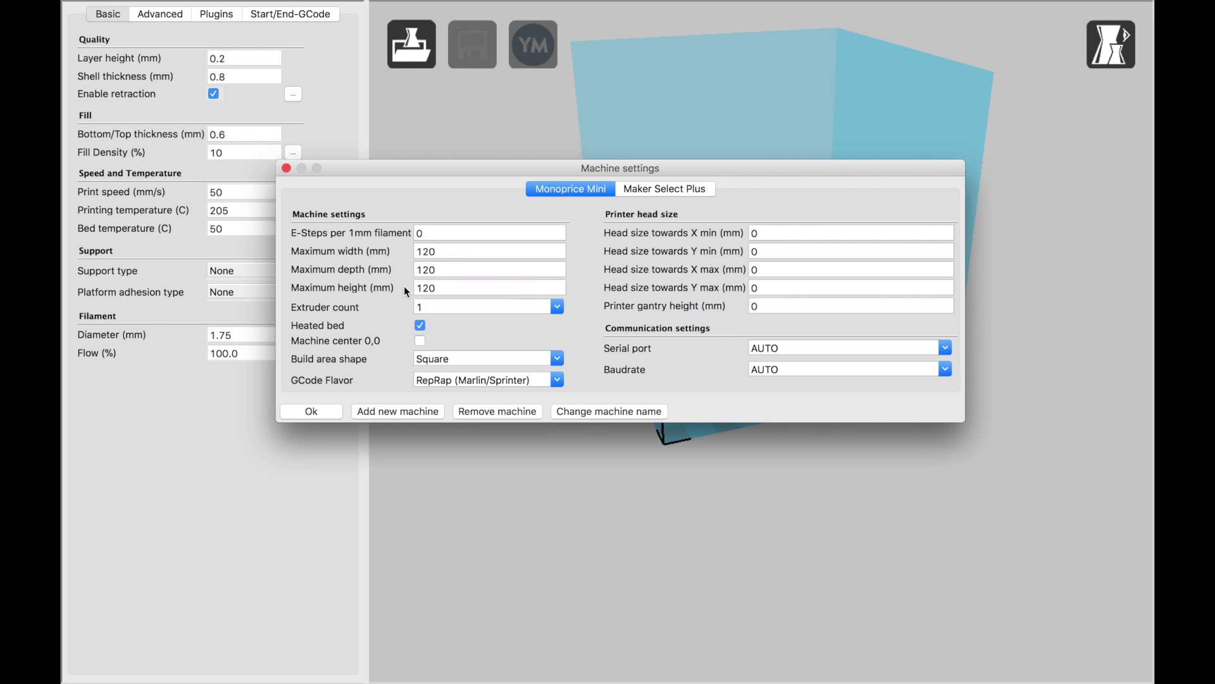
left_click_drag(442, 167, 286, 396)
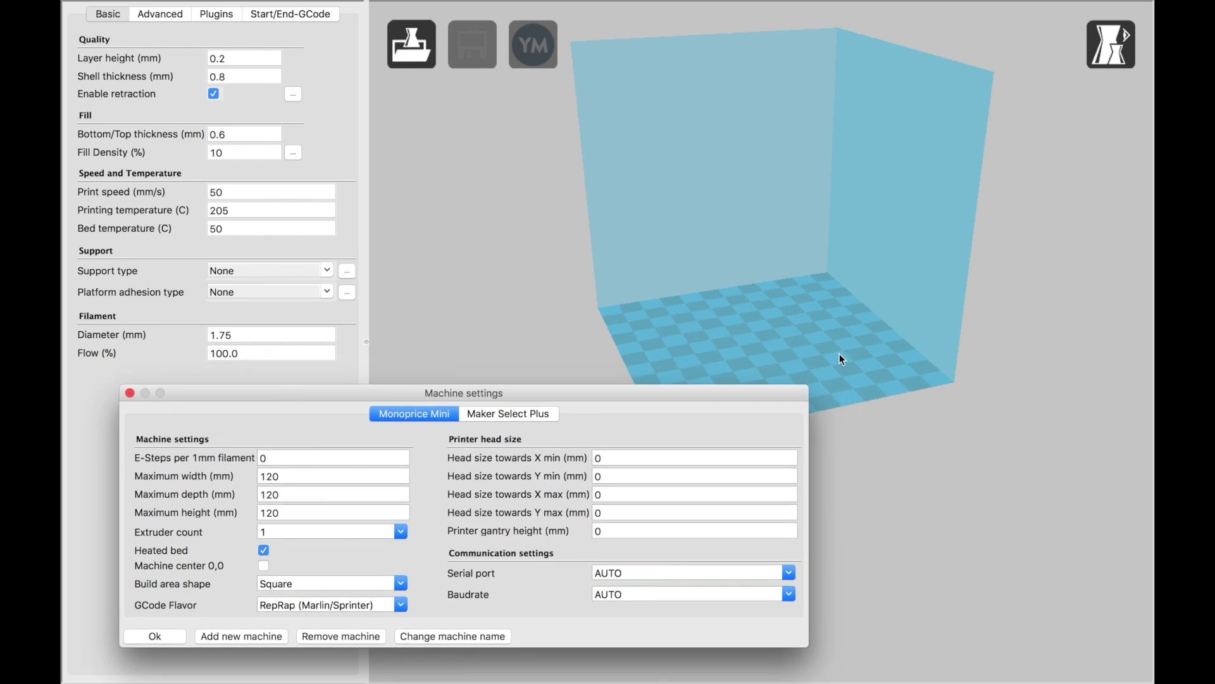
left_click_drag(539, 393, 637, 234)
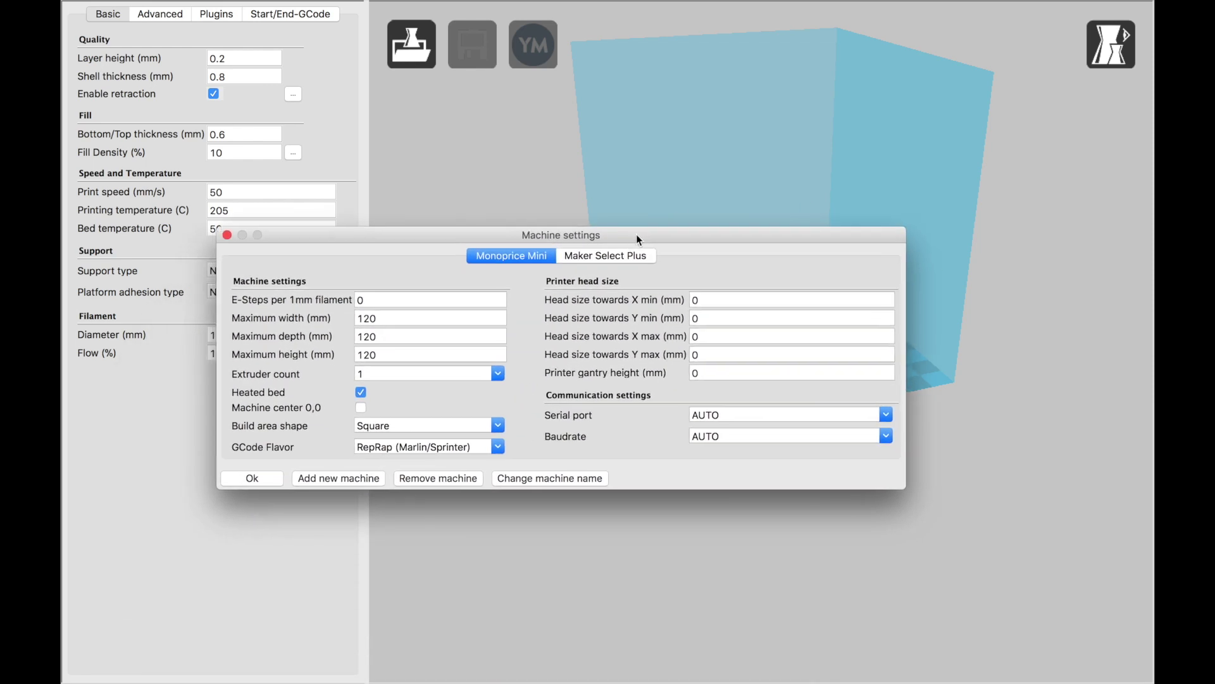
left_click_drag(636, 234, 650, 178)
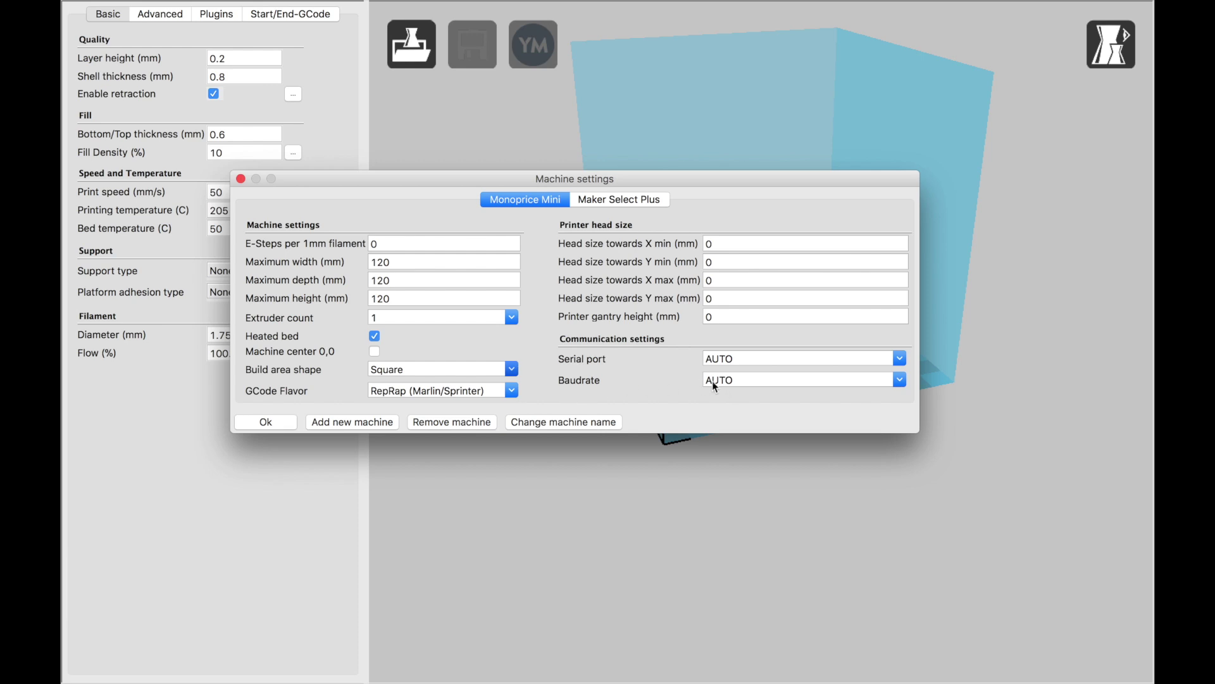
left_click(284, 421)
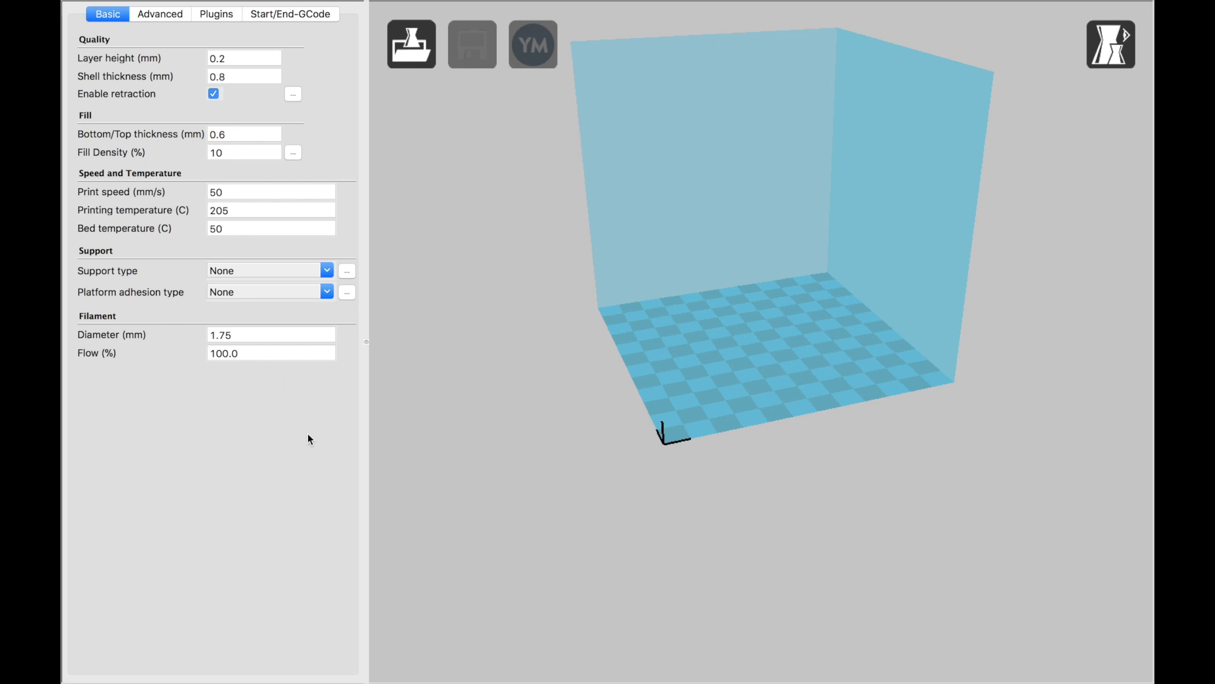
Review the expert retraction options (1.5 mm minimum travel, combing All, 0.0 mm Z hop), closing them unchanged.
mouse_move(187, 65)
left_click(294, 97)
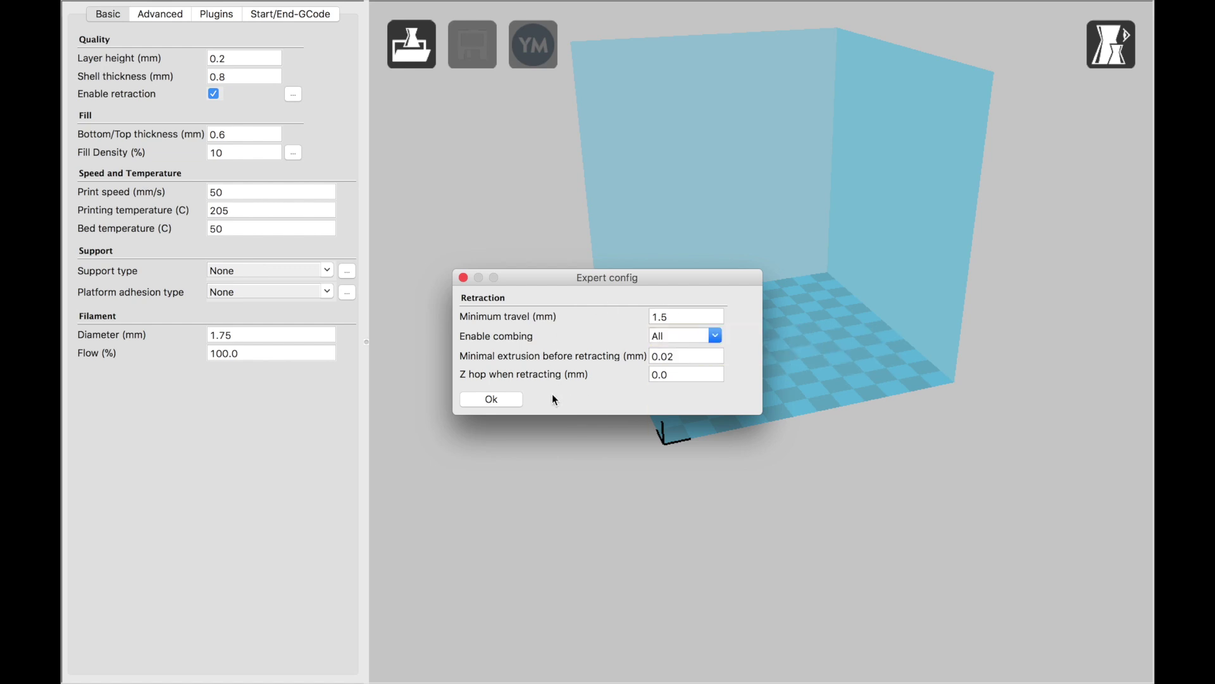
left_click(491, 399)
Check Fill Density, keep Support type at None, and view the Advanced settings with 0.4 mm nozzle.
mouse_move(234, 153)
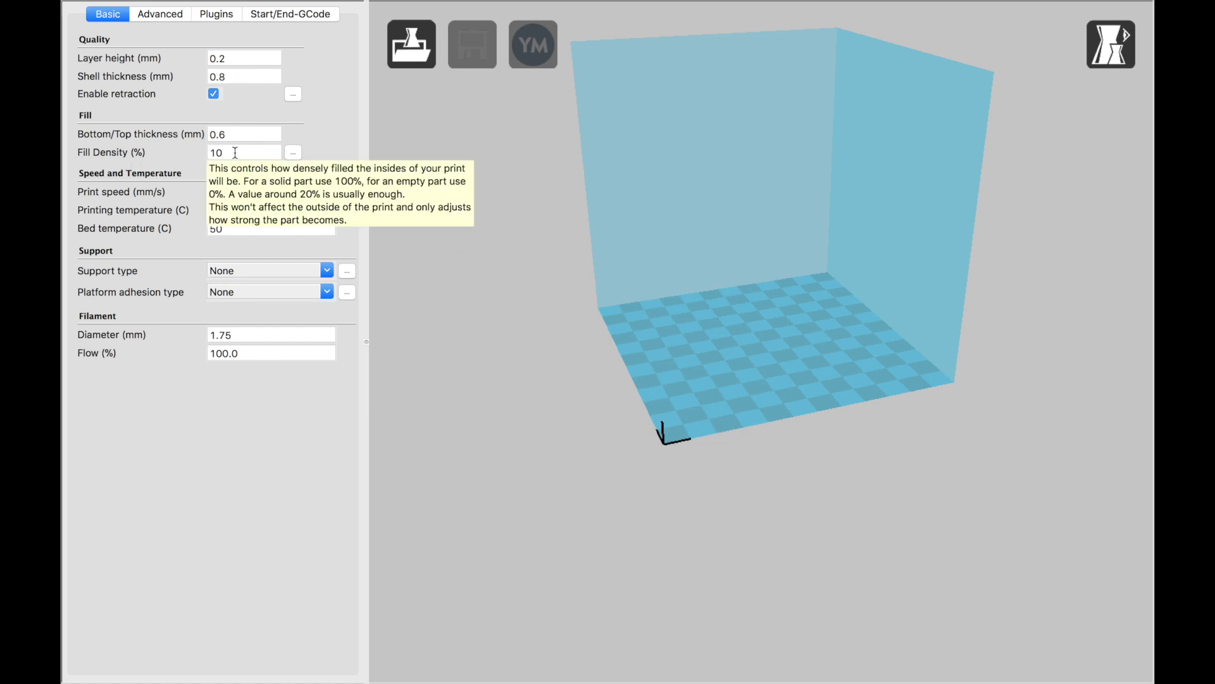
left_click(236, 152)
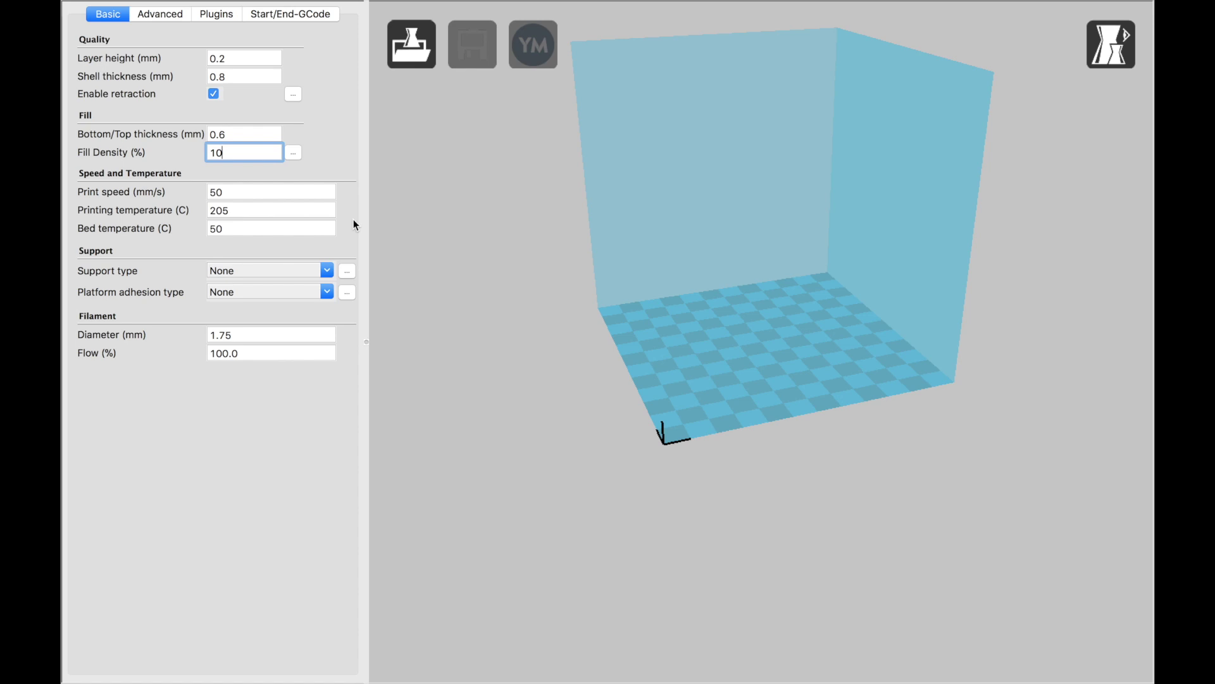
left_click(326, 271)
left_click(323, 276)
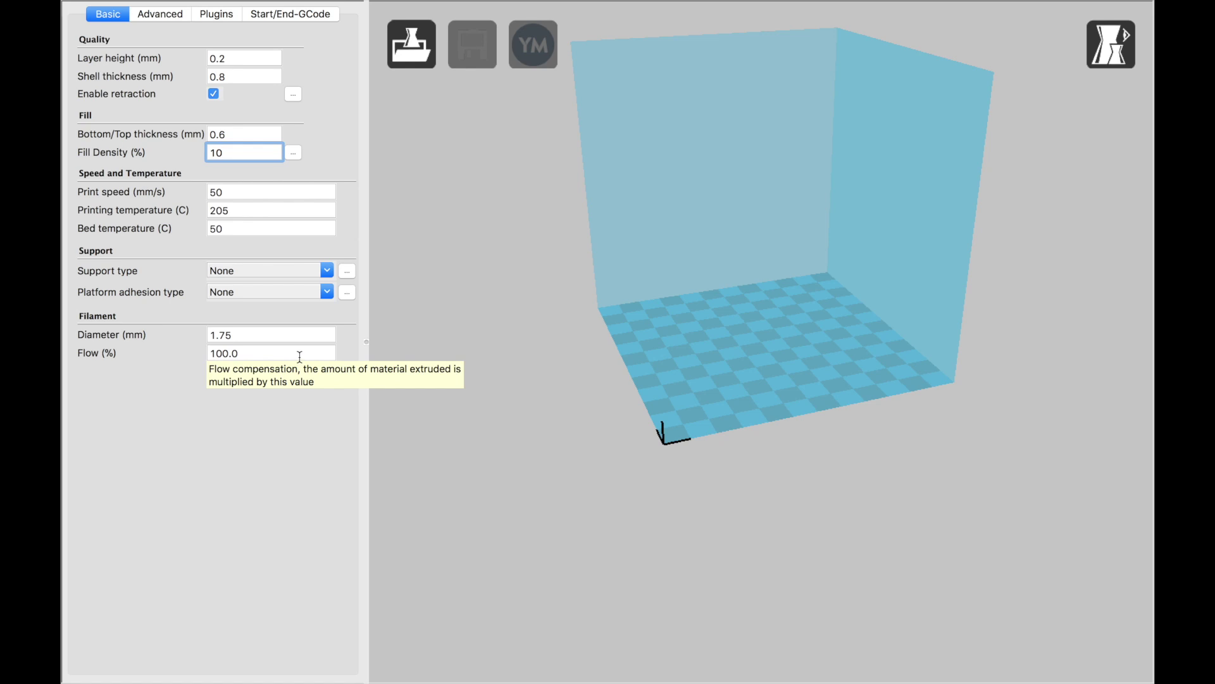
left_click(169, 14)
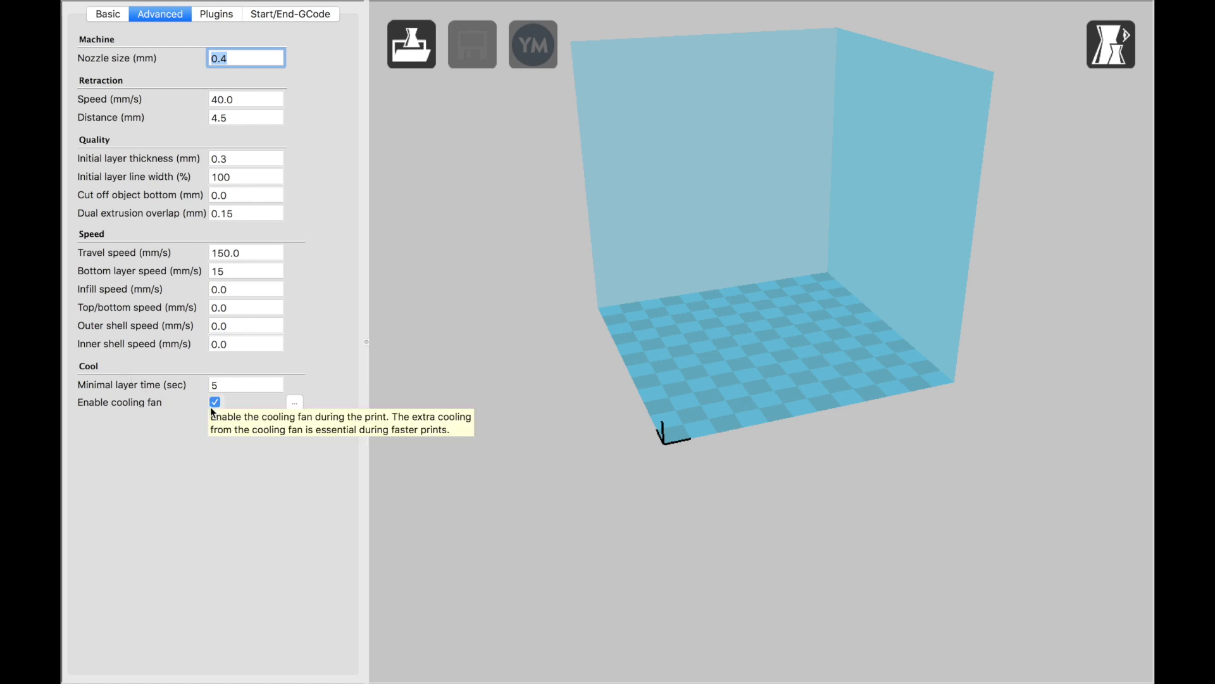
Inspect the Plugins and Start/End-GCode tabs, glance at Advanced, and return to Basic settings.
left_click(216, 14)
left_click(288, 14)
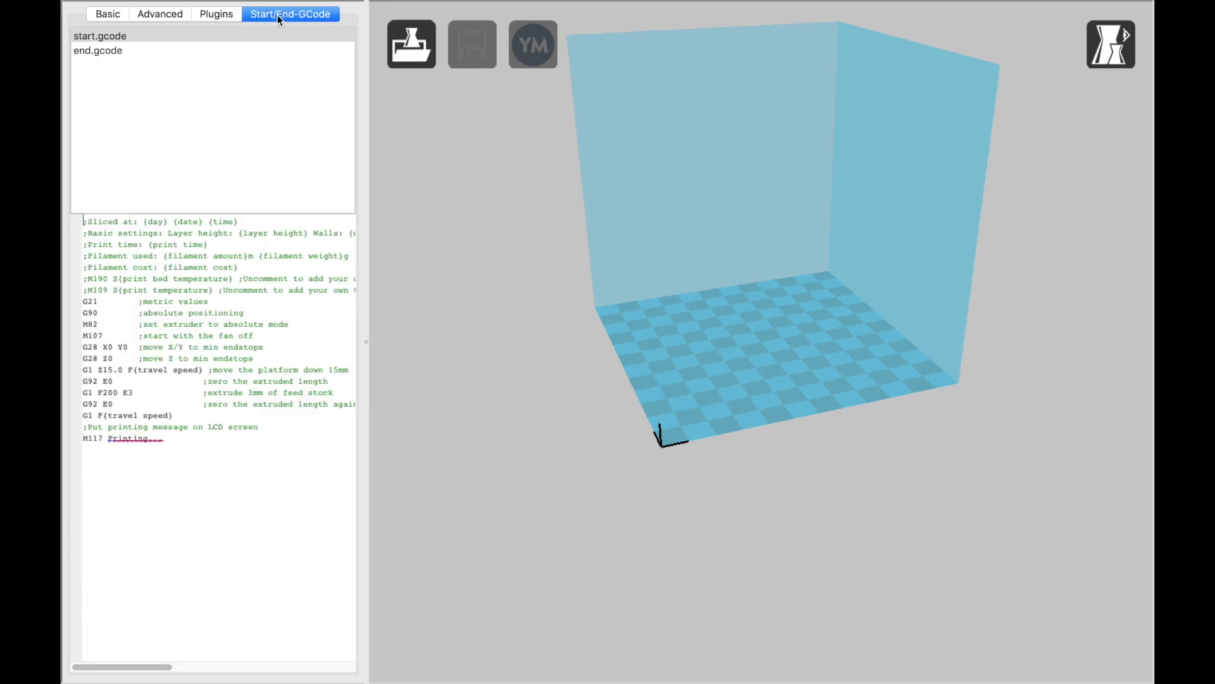
left_click(212, 14)
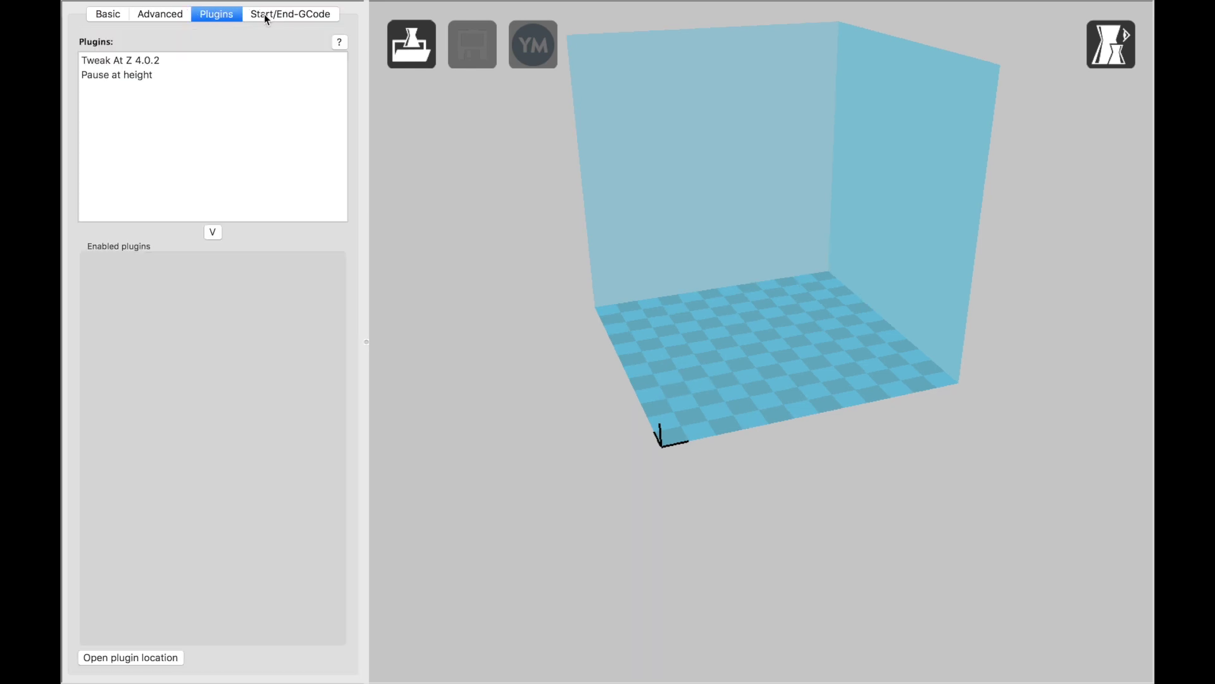
left_click(263, 14)
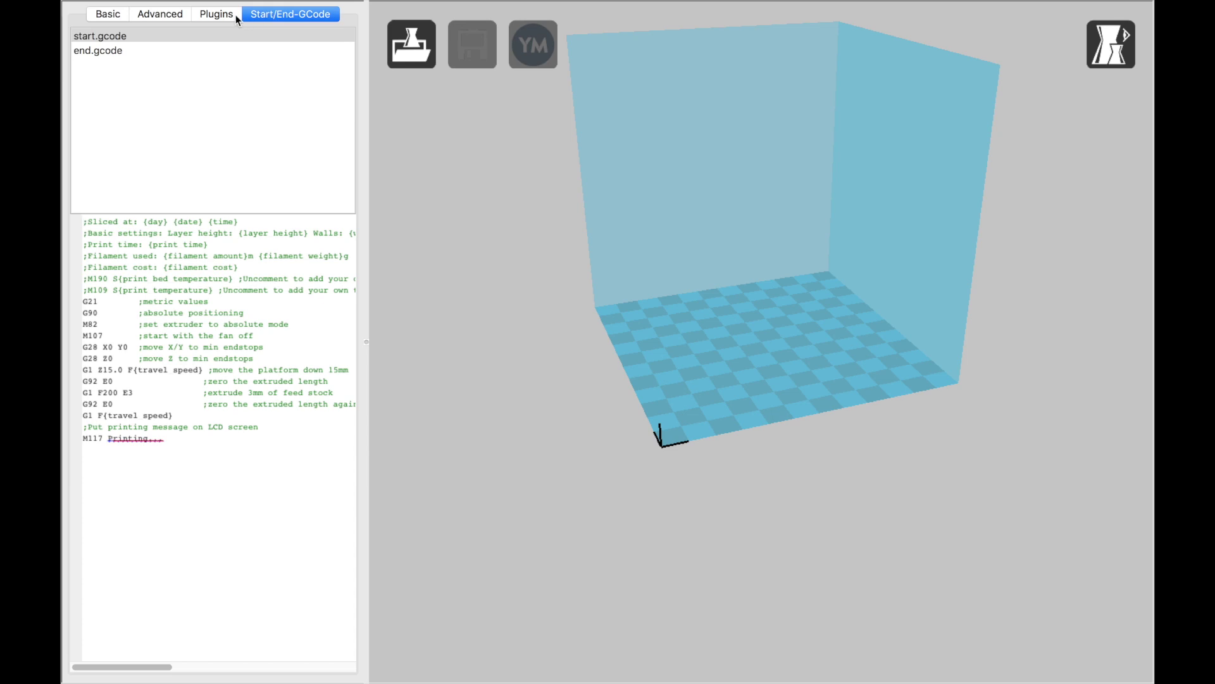
left_click(236, 13)
left_click(273, 13)
left_click(226, 16)
left_click(116, 17)
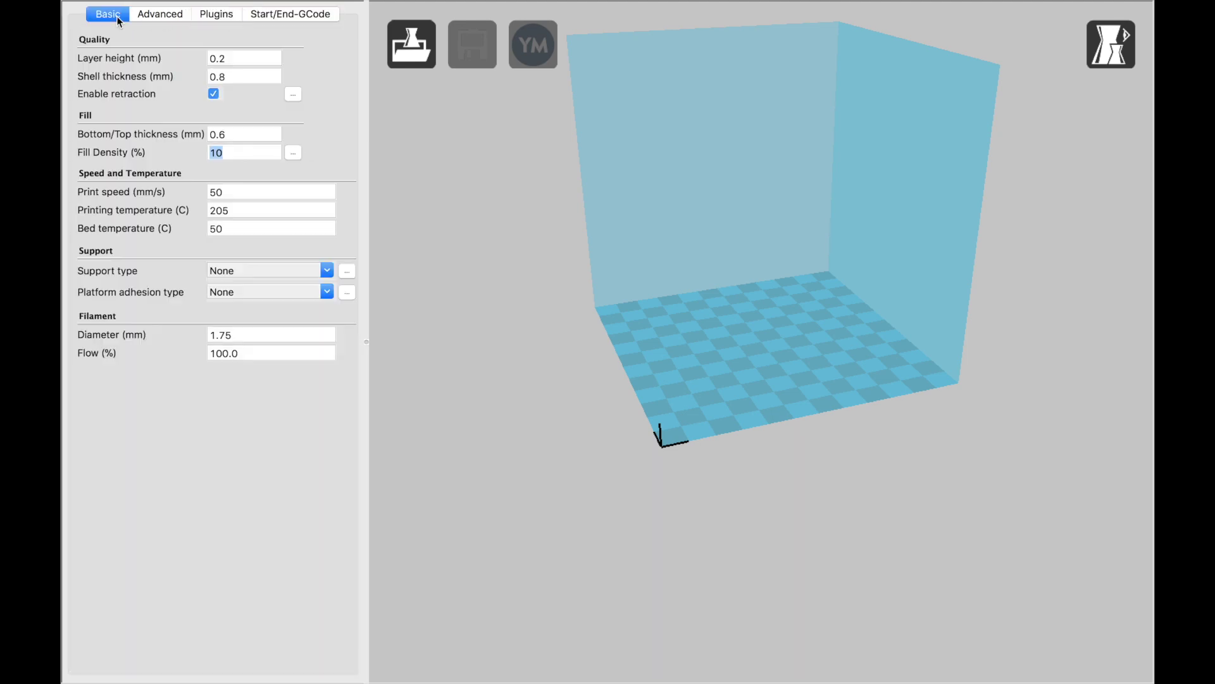
left_click(140, 13)
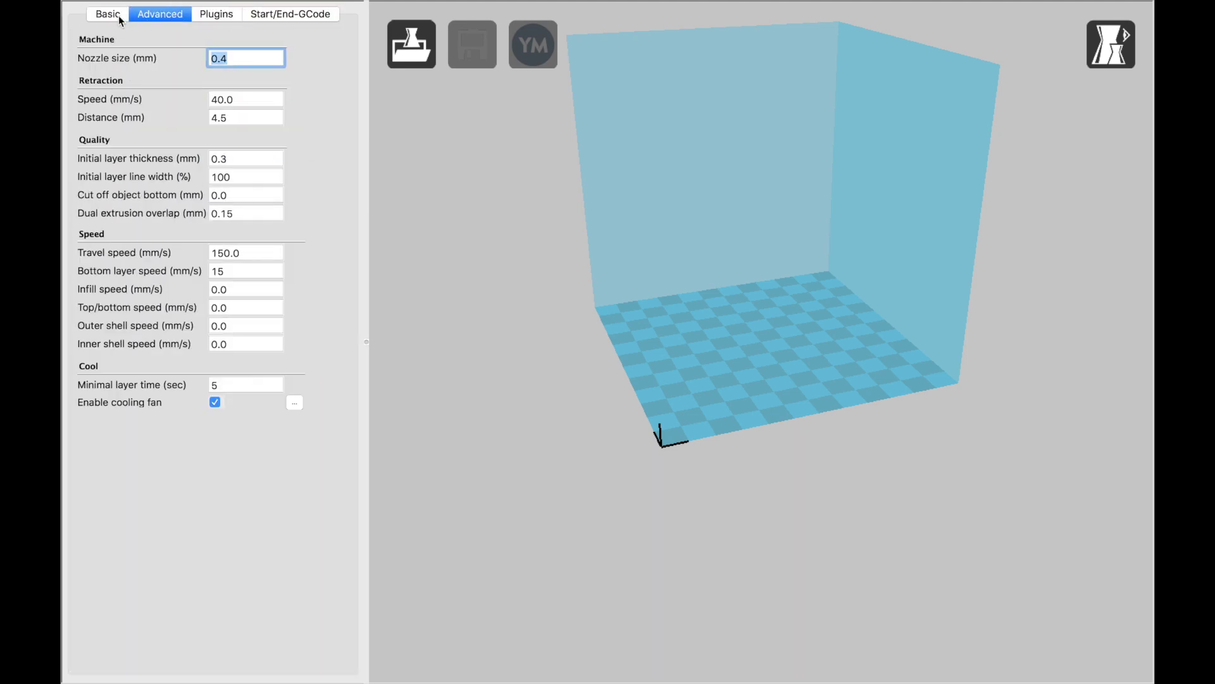
left_click(119, 15)
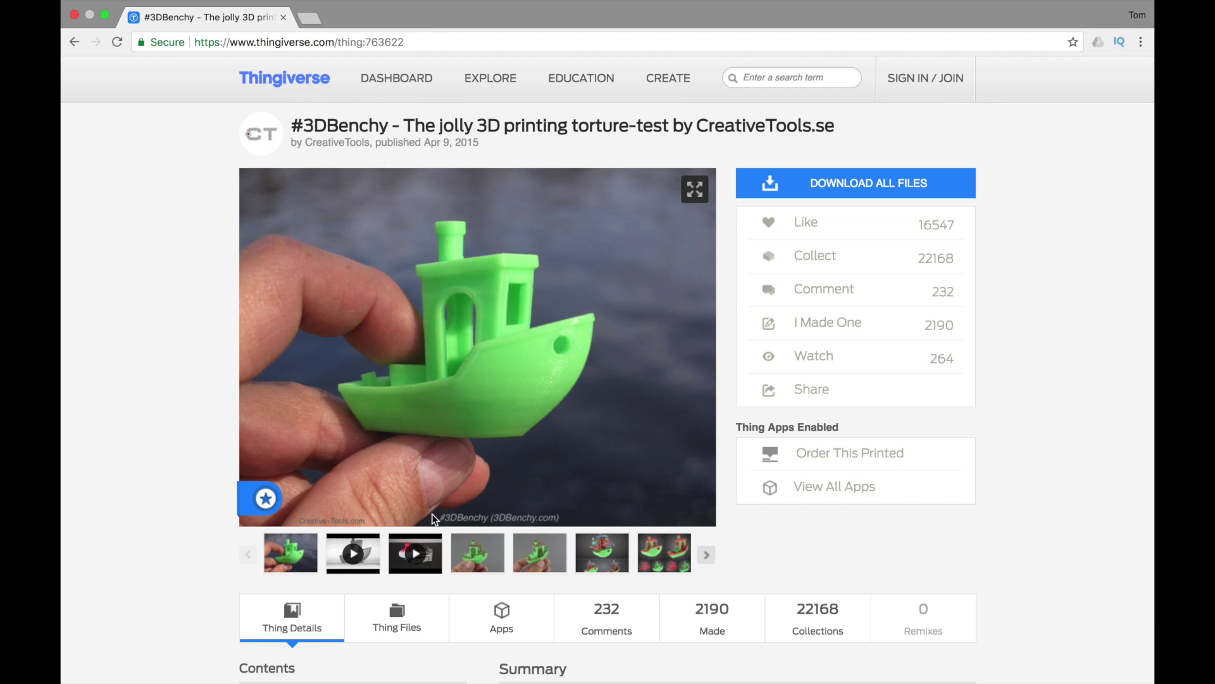
Browse the 3DBenchy gallery photos, renders and video on Thingiverse.
left_click(532, 554)
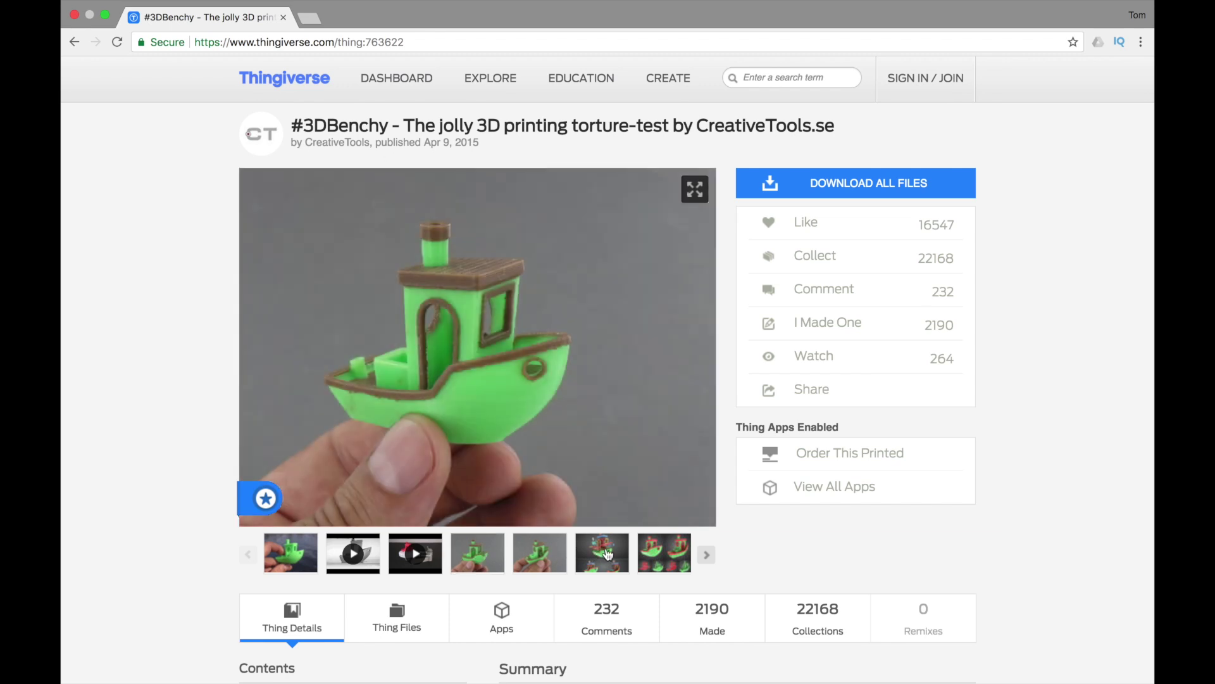
left_click(606, 553)
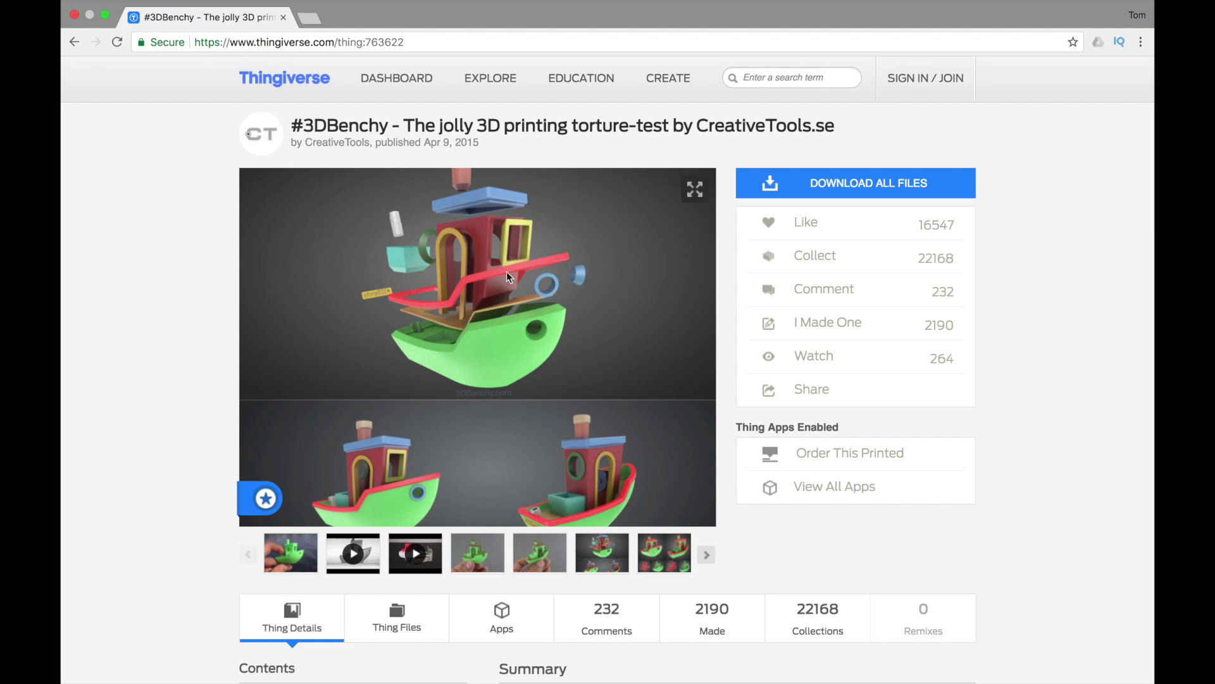
left_click(656, 555)
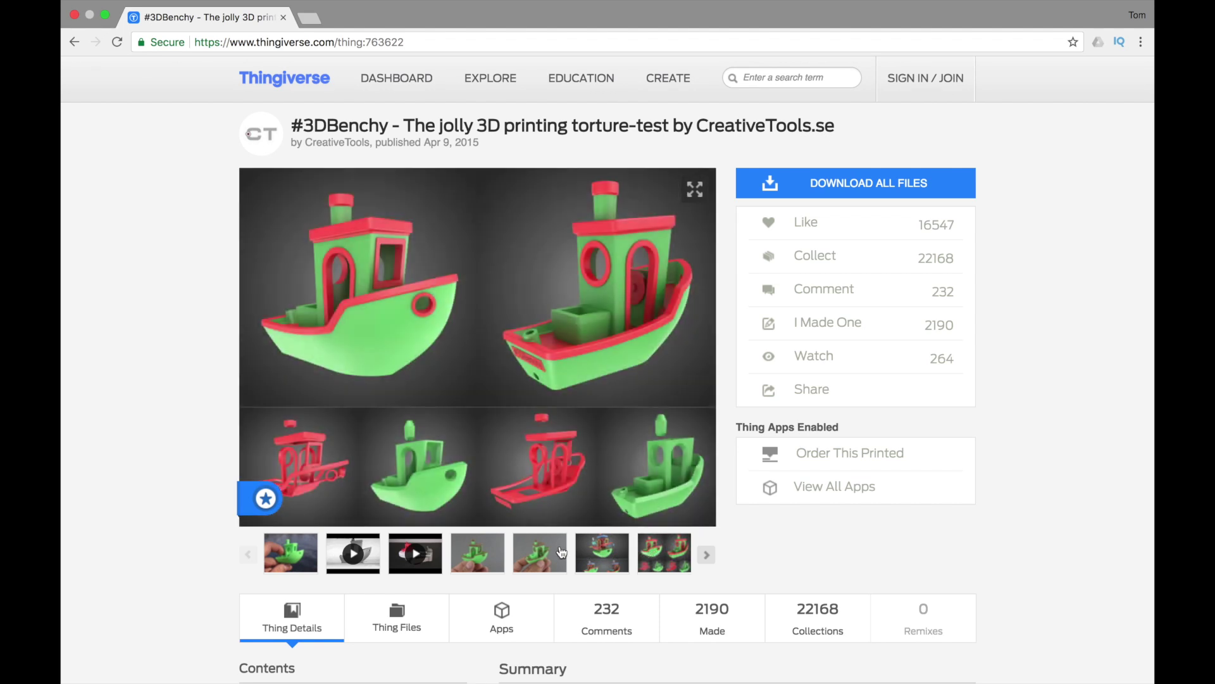
left_click(352, 553)
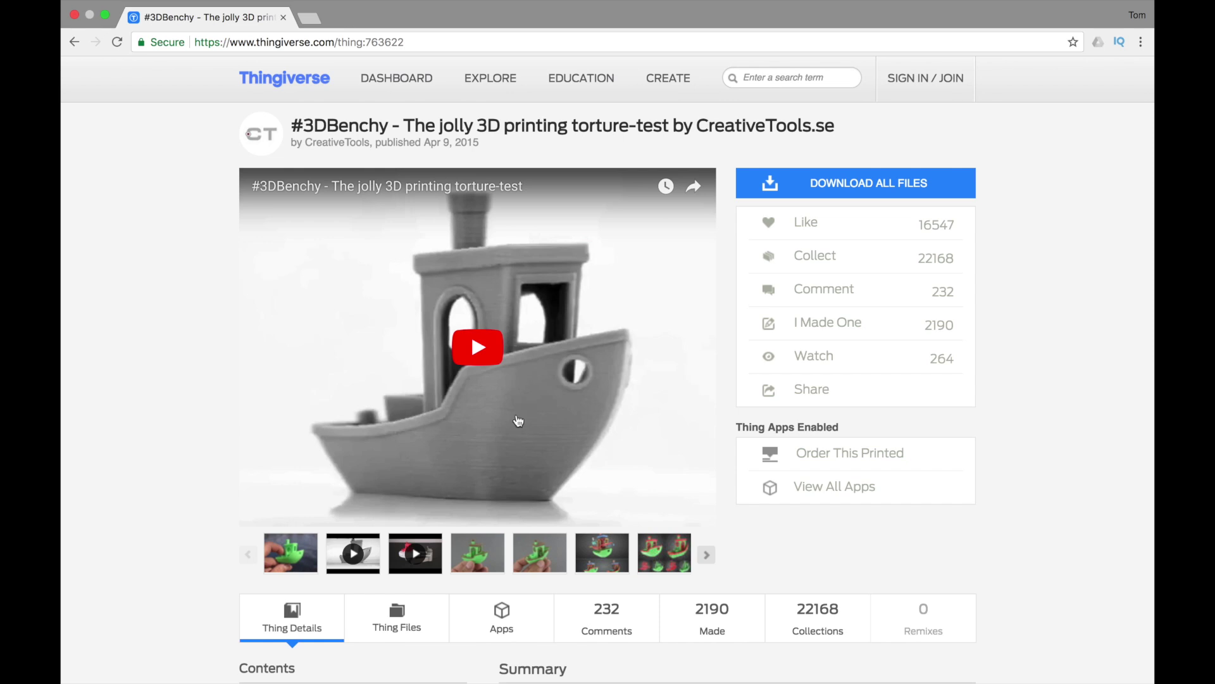
Download 3DBenchy.stl from the Thing Files list.
scroll(456, 392, "down", 5)
left_click(380, 364)
scroll(404, 423, "down", 3)
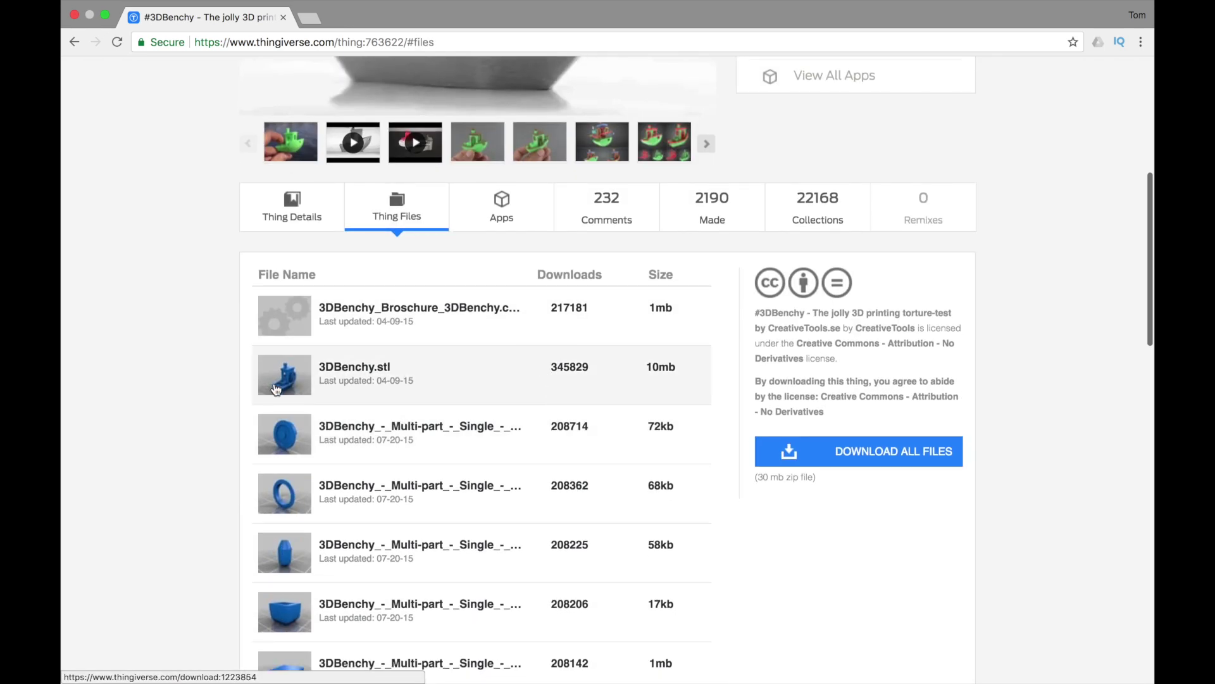
left_click(370, 380)
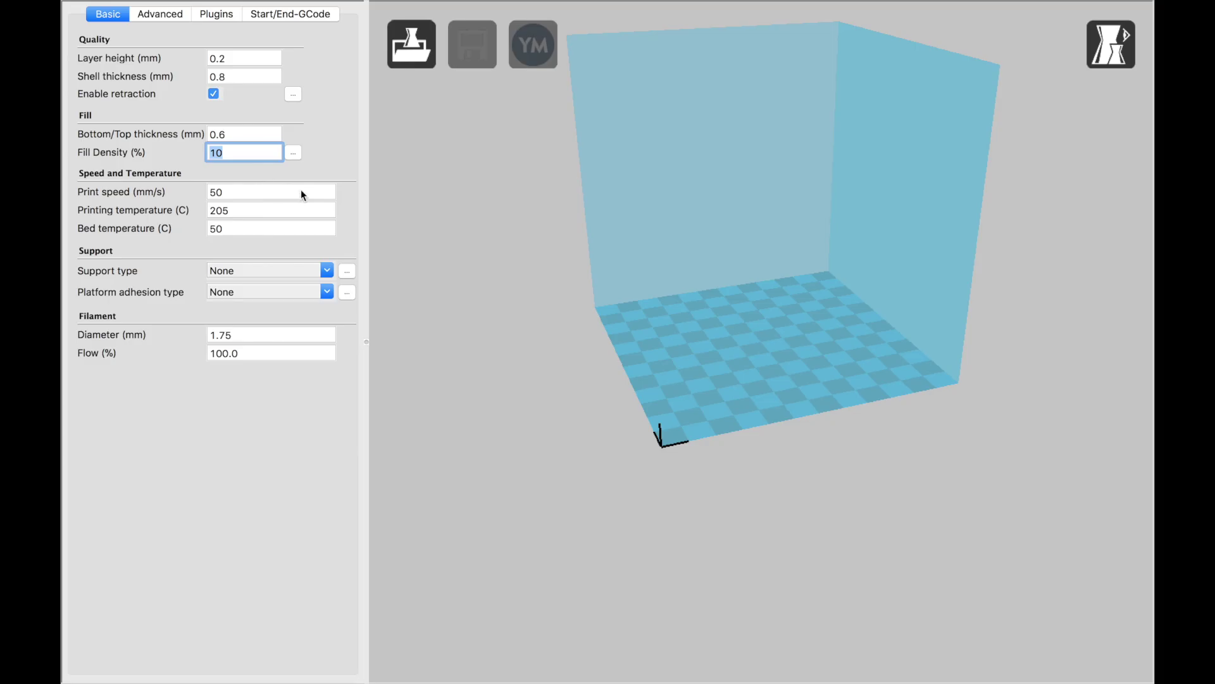
Load 3DBenchy.stl onto the build plate and orbit to a side-on view of the boat.
left_click(427, 55)
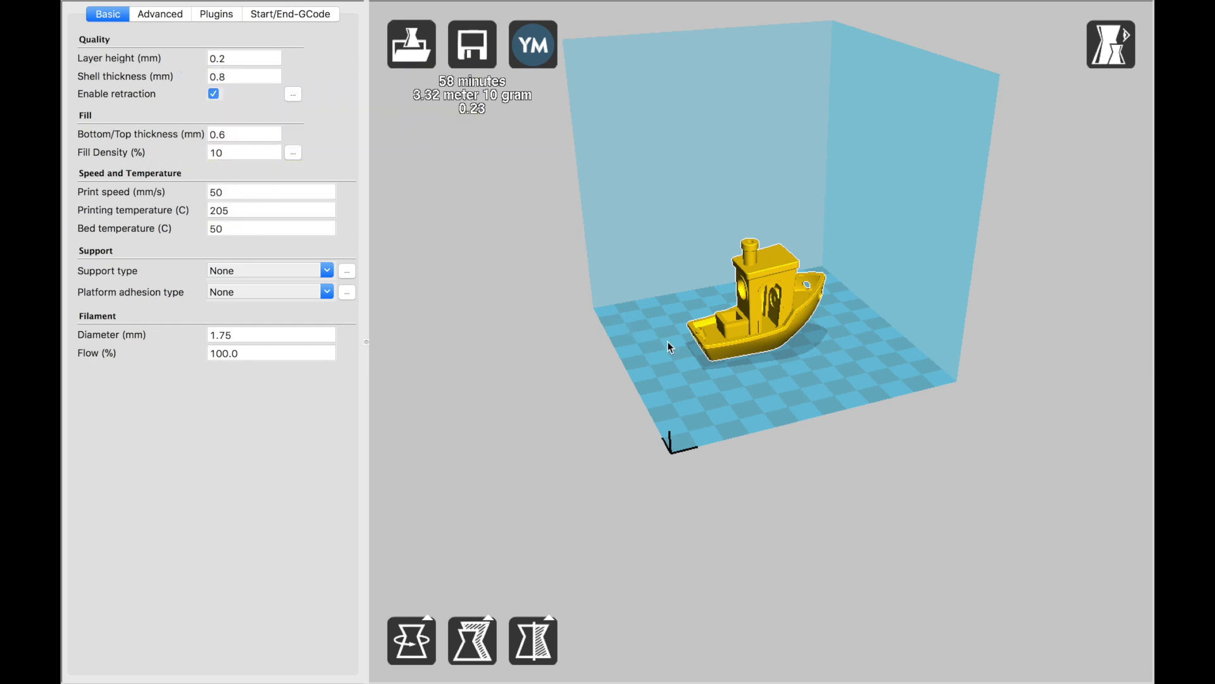
right_click_drag(667, 340, 682, 362)
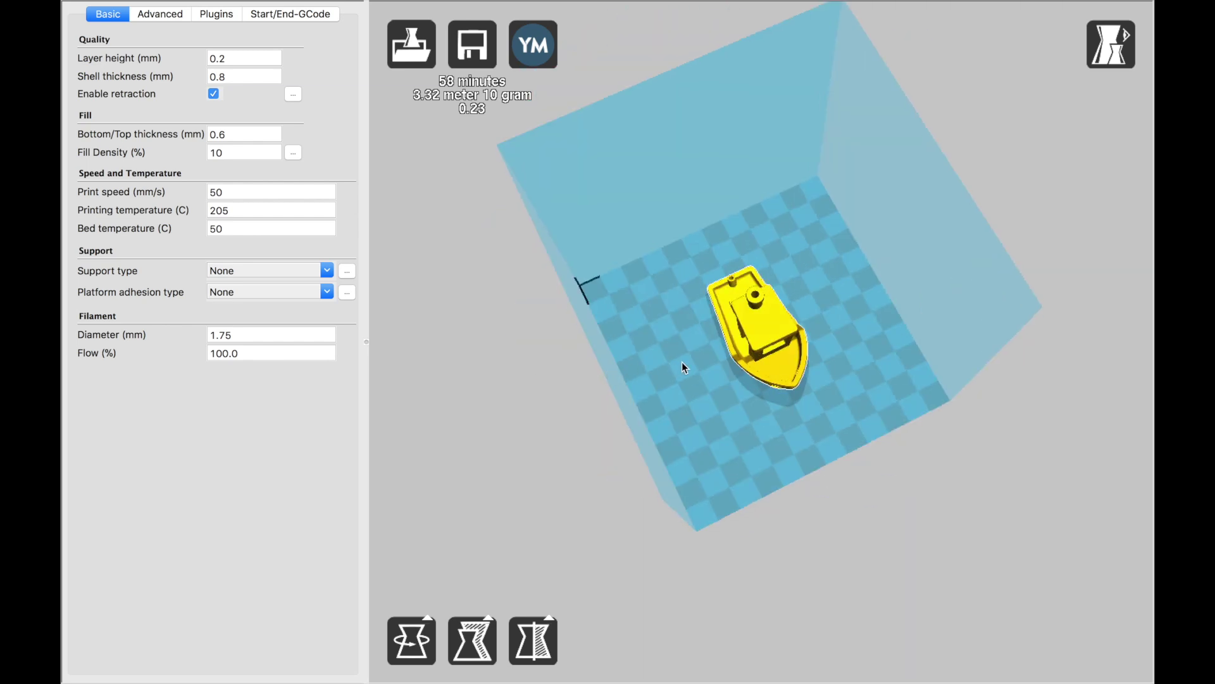
scroll(682, 363, "up", 5)
scroll(682, 362, "down", 3)
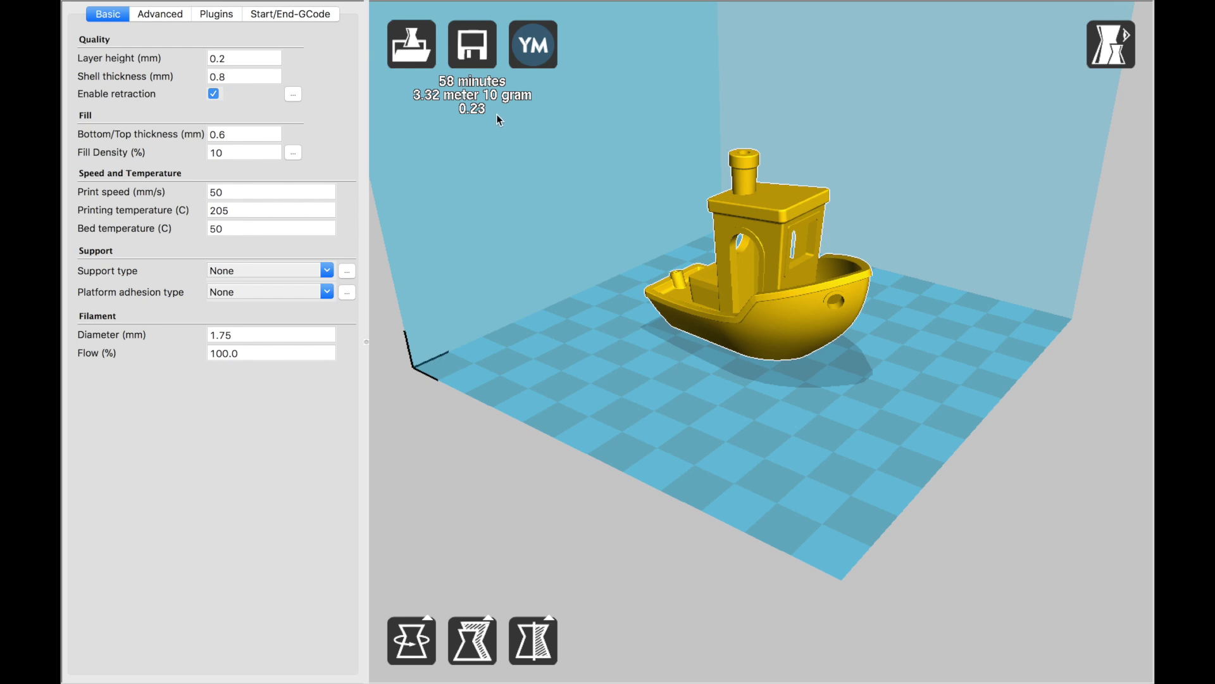
right_click_drag(496, 114, 548, 285)
scroll(548, 285, "down", 3)
scroll(548, 285, "up", 2)
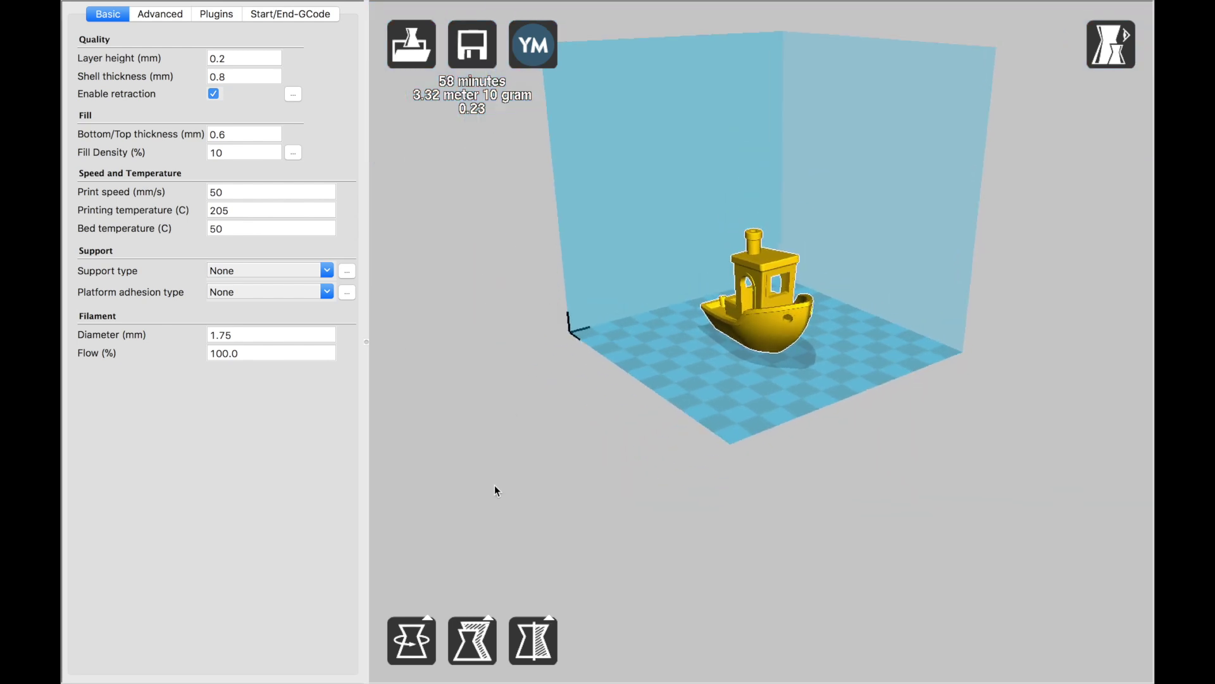
Check the boat's 60.0 × 31.0 × 48.0 mm size and mirror options, then deselect it.
left_click(473, 640)
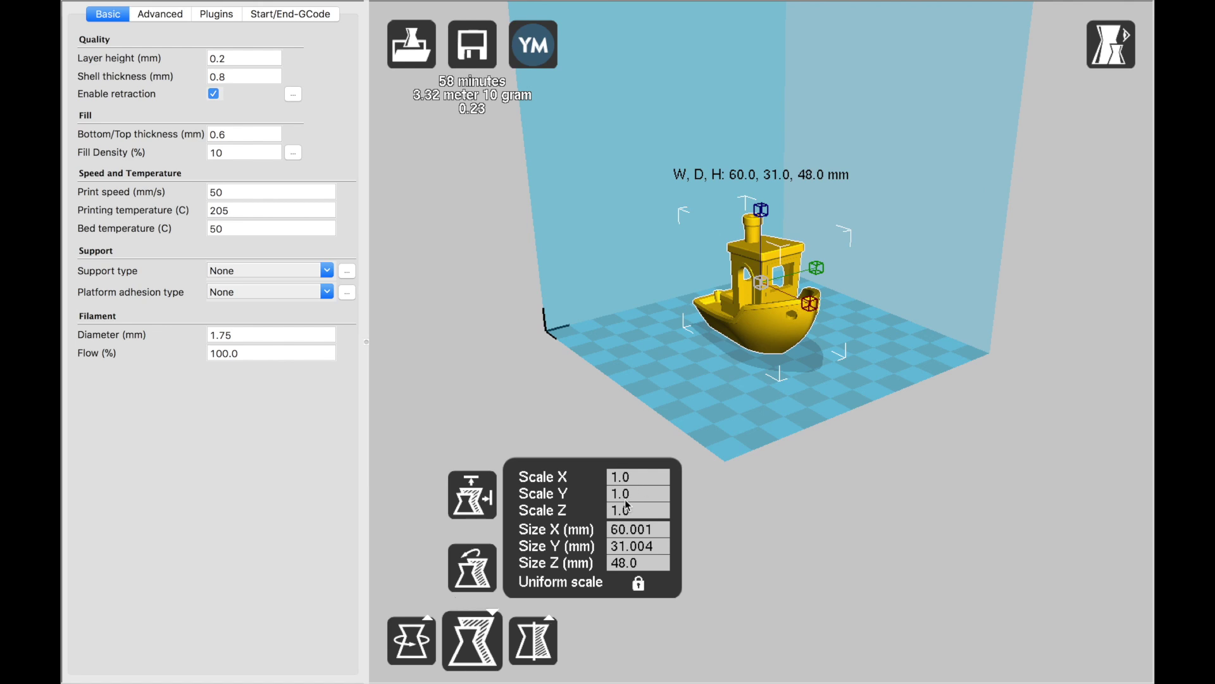
left_click(543, 641)
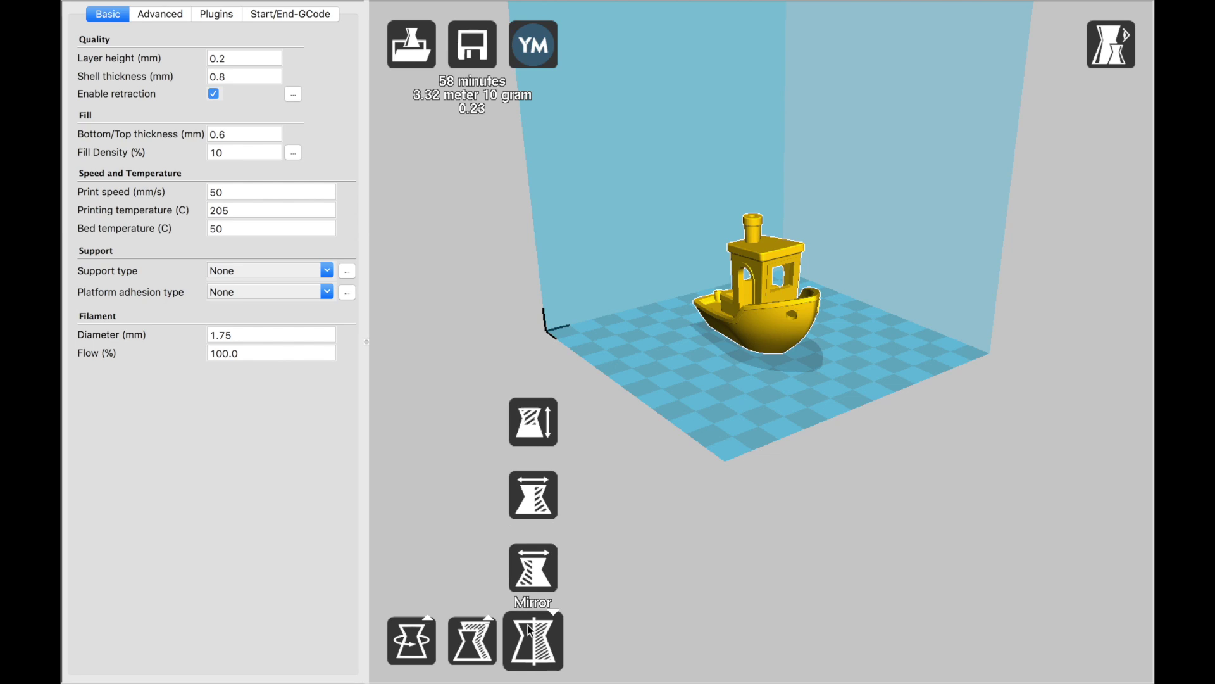
left_click(590, 605)
Switch to the layer-by-layer toolpath view and tilt to a low side angle.
left_click(1117, 41)
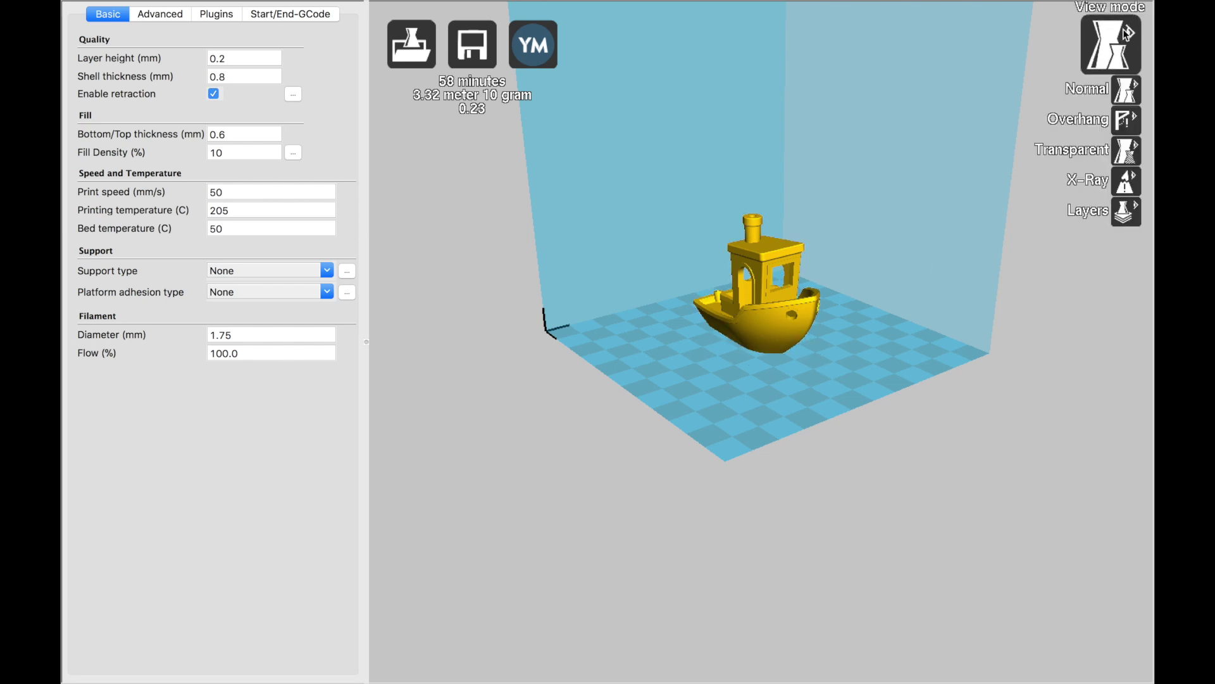
left_click(1126, 212)
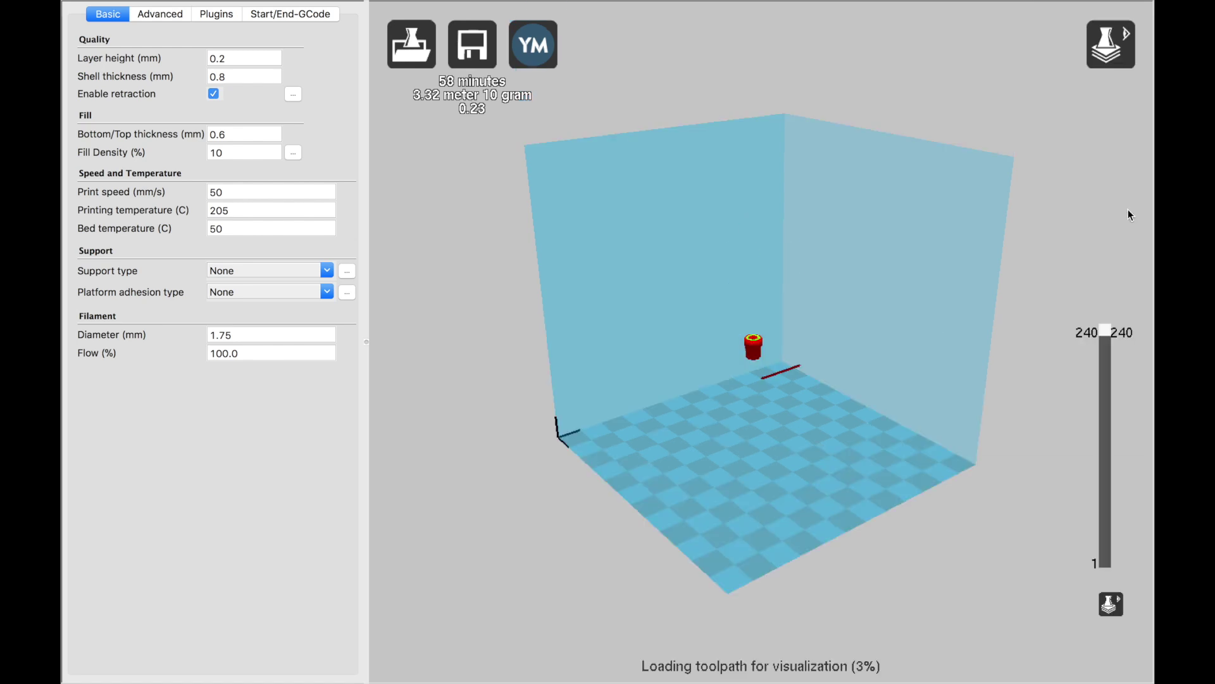
scroll(1061, 291, "down", 2)
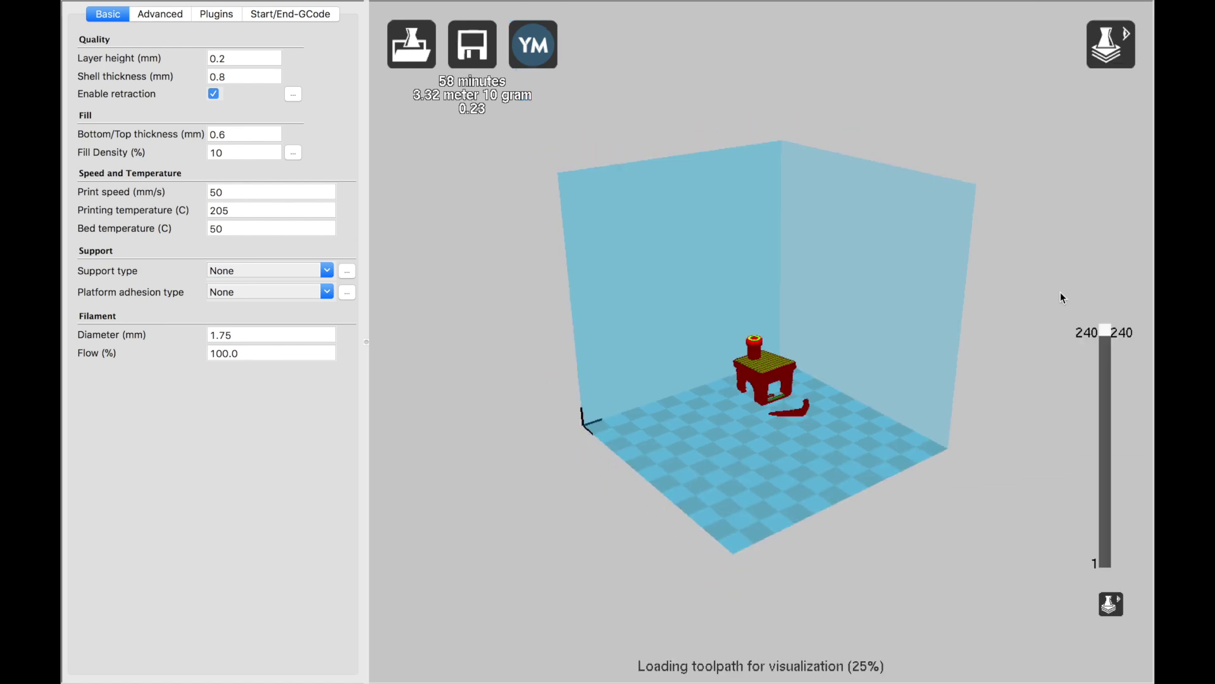
scroll(1061, 293, "up", 5)
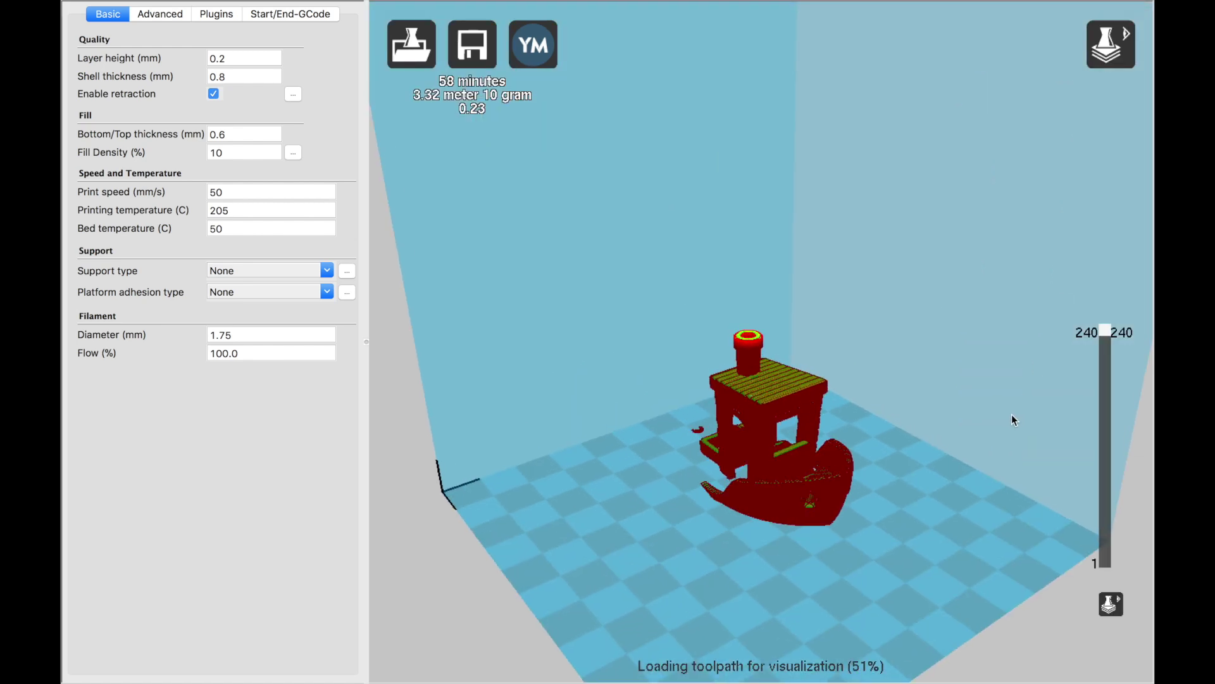
scroll(981, 421, "down", 1)
left_click_drag(981, 417, 981, 404)
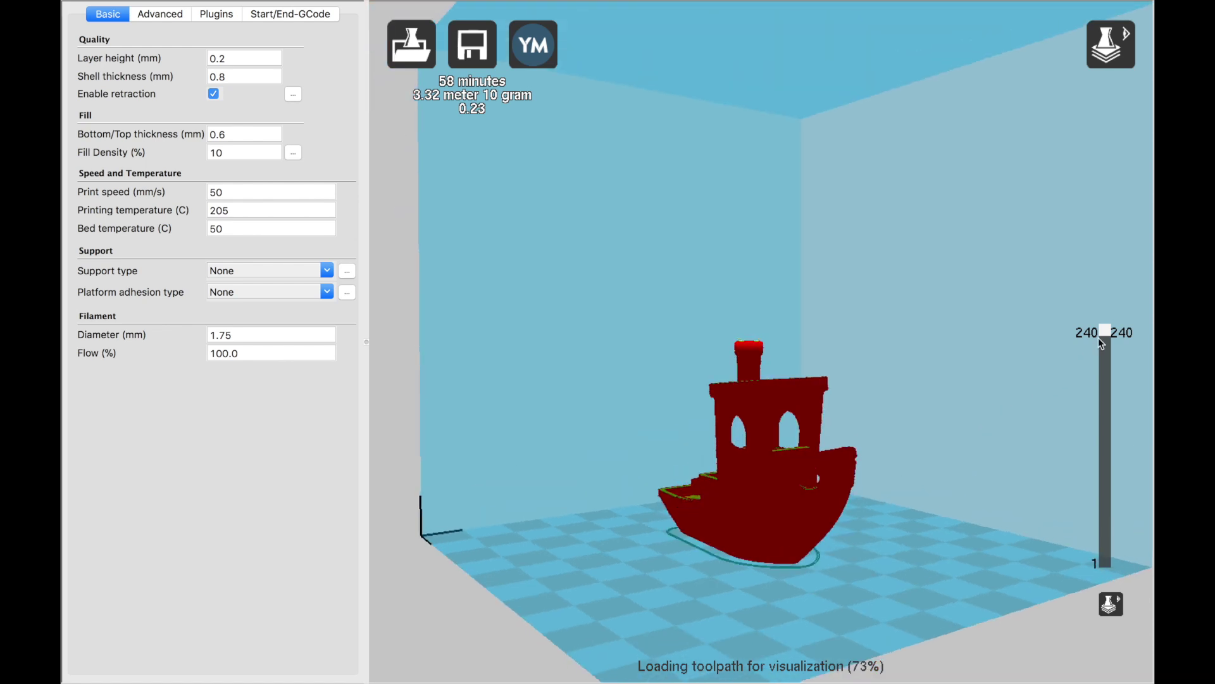
Step the layer preview through layers 192, 164, 40 and 1, then back up to 56.
left_click_drag(1106, 334, 1104, 404)
right_click_drag(979, 401, 966, 428)
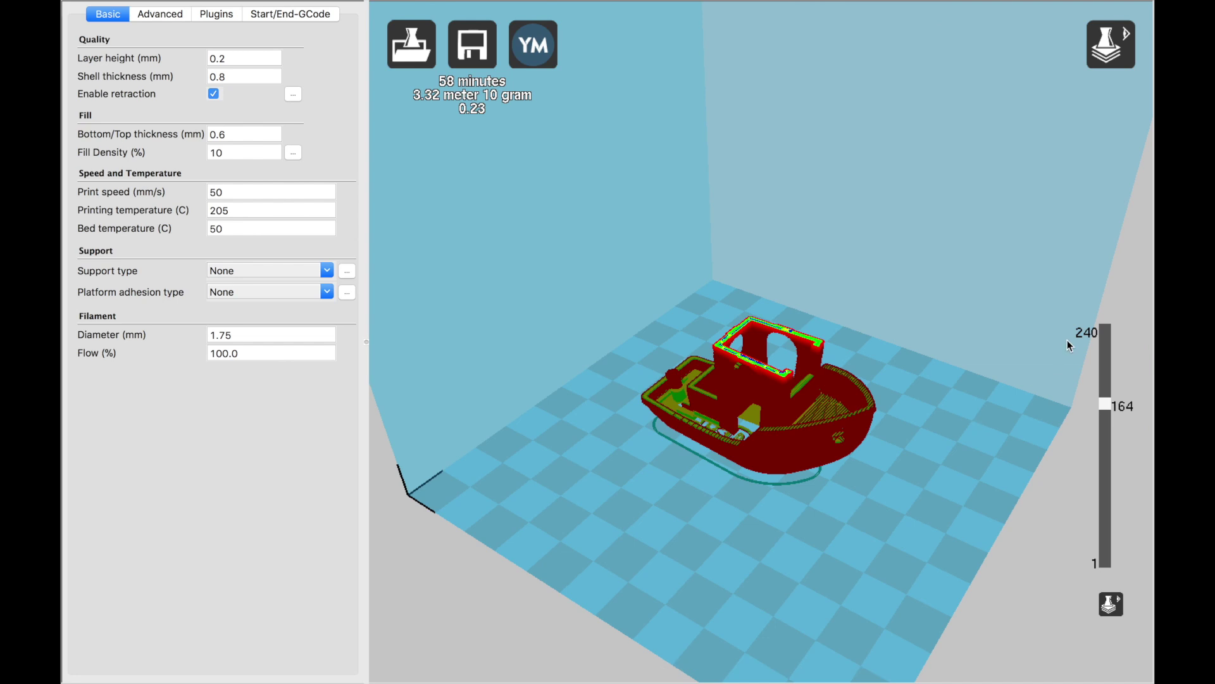
left_click_drag(1106, 466, 1105, 524)
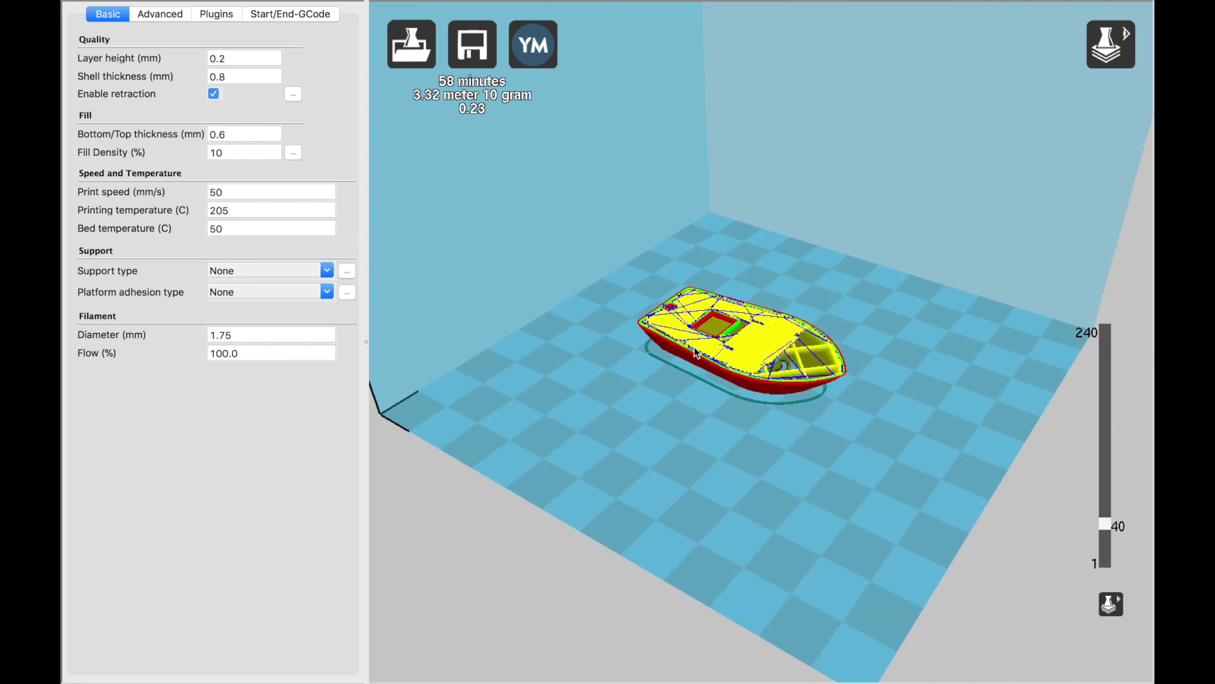
left_click_drag(1105, 524, 1105, 563)
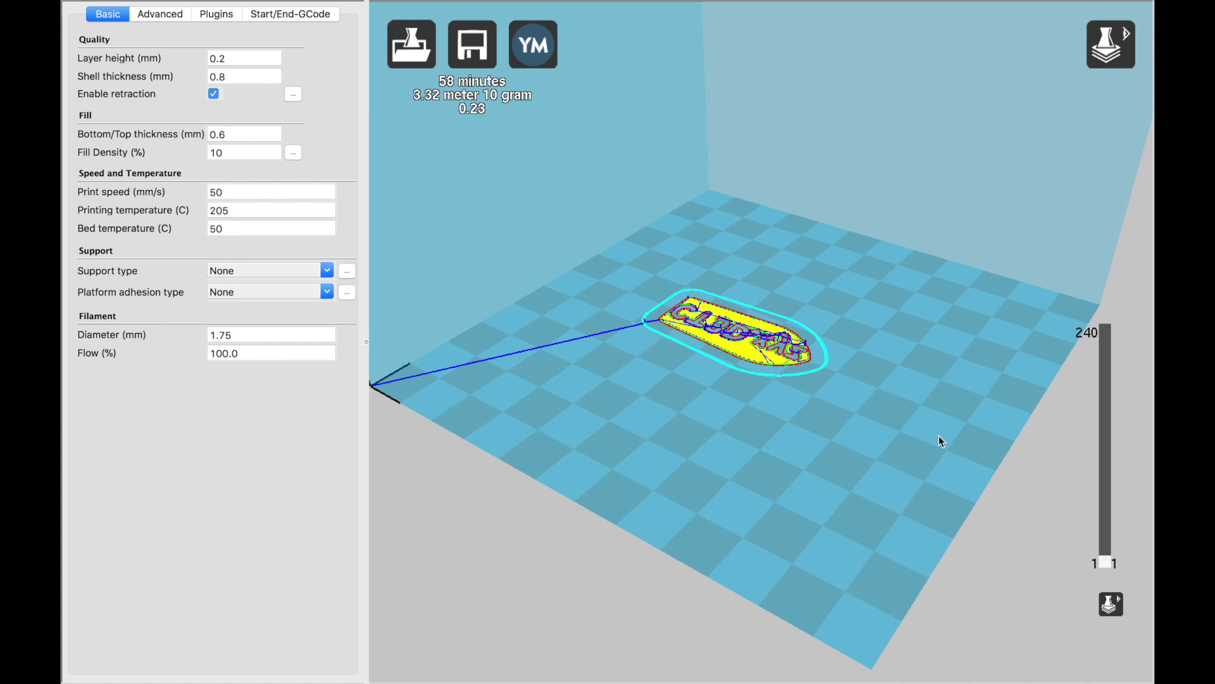
left_click_drag(1107, 563, 1104, 508)
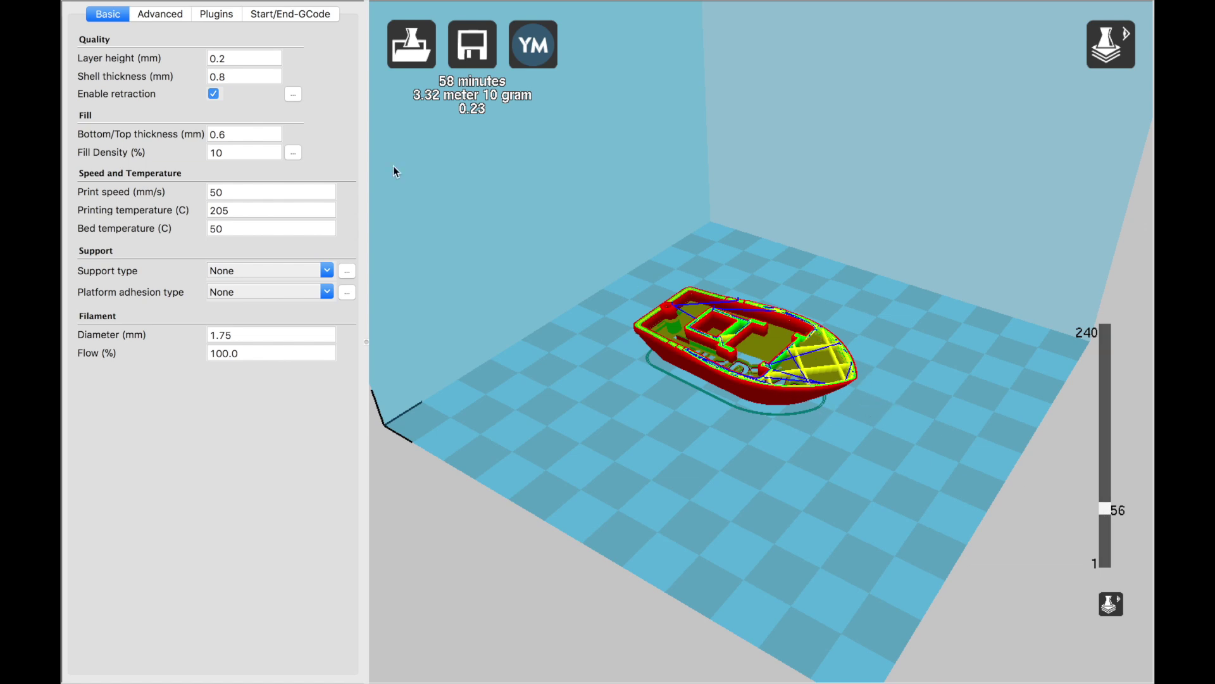
left_click(240, 152)
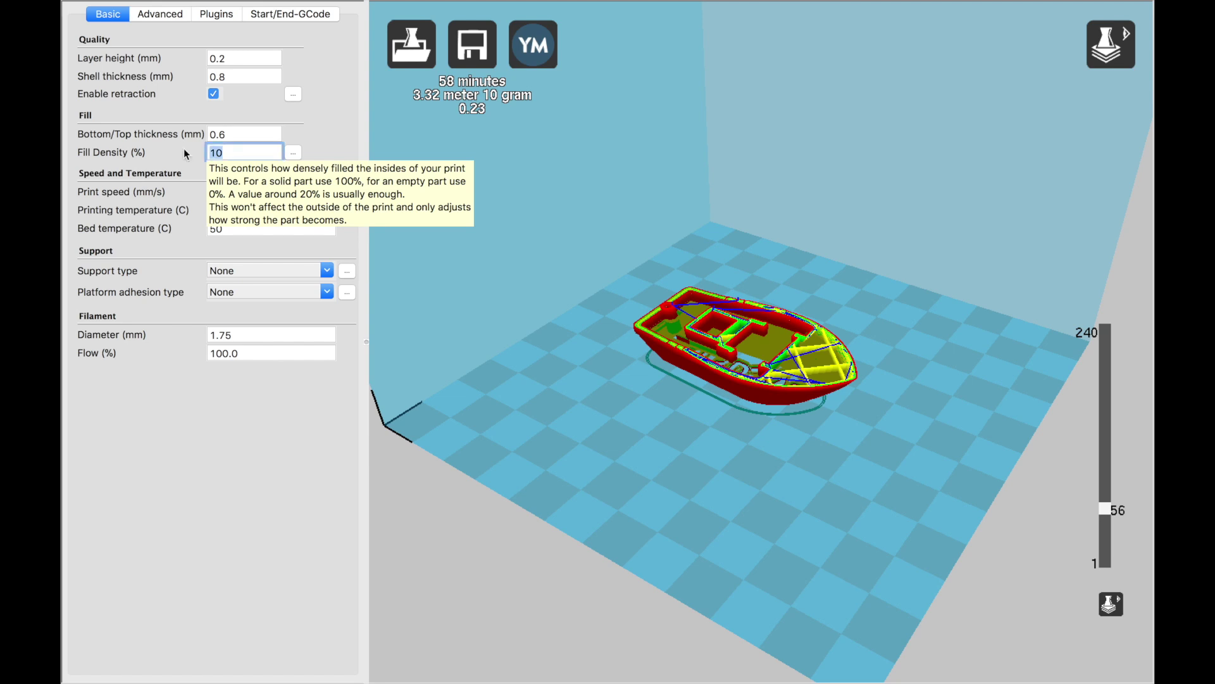
Try 50% fill density and compare the estimate, then reset infill to 10%.
type("50")
left_click_drag(1104, 509, 1103, 497)
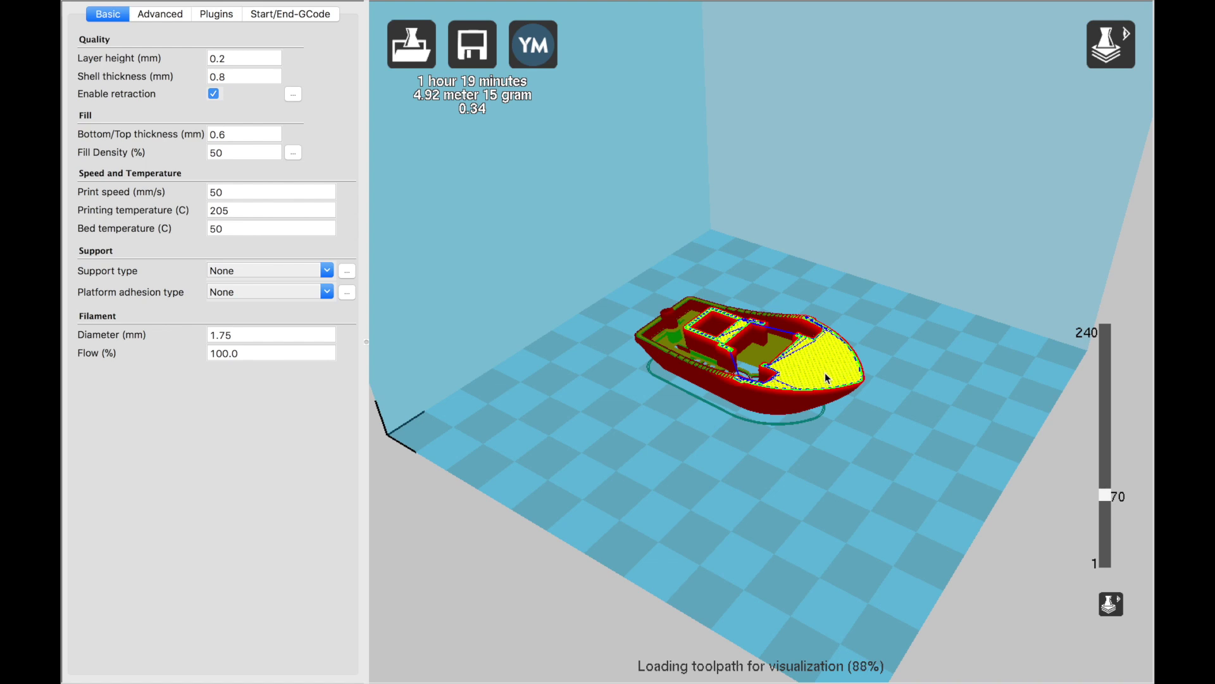
left_click_drag(223, 153, 200, 155)
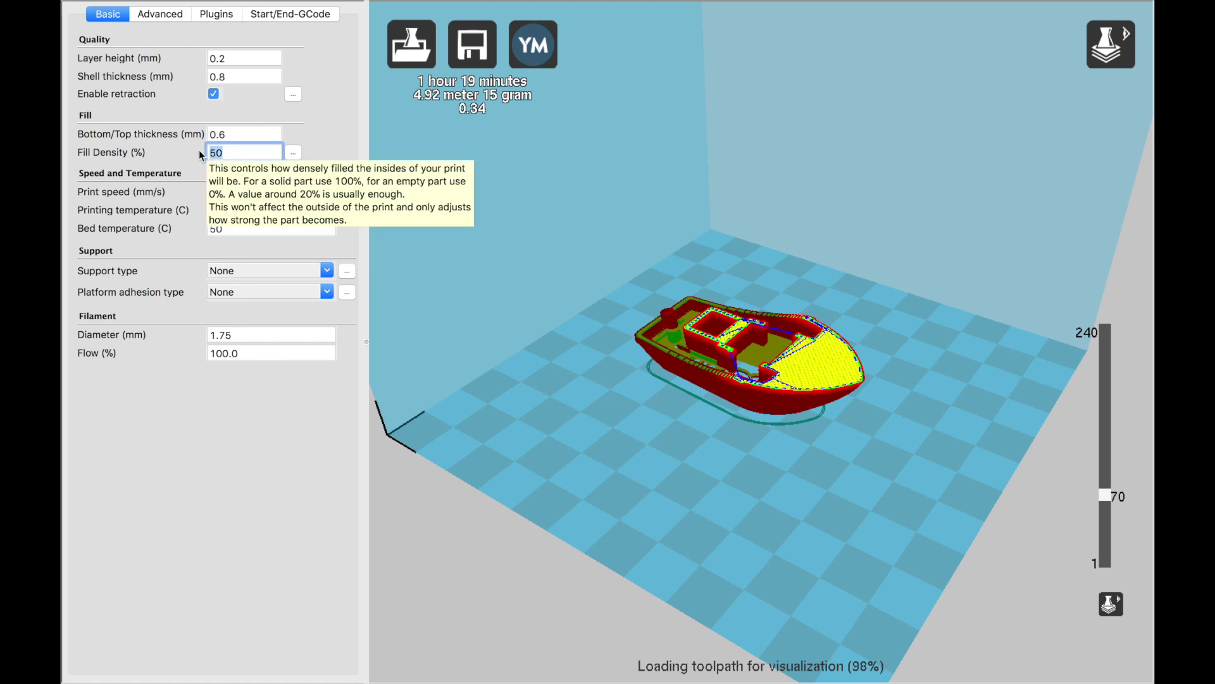
type("10")
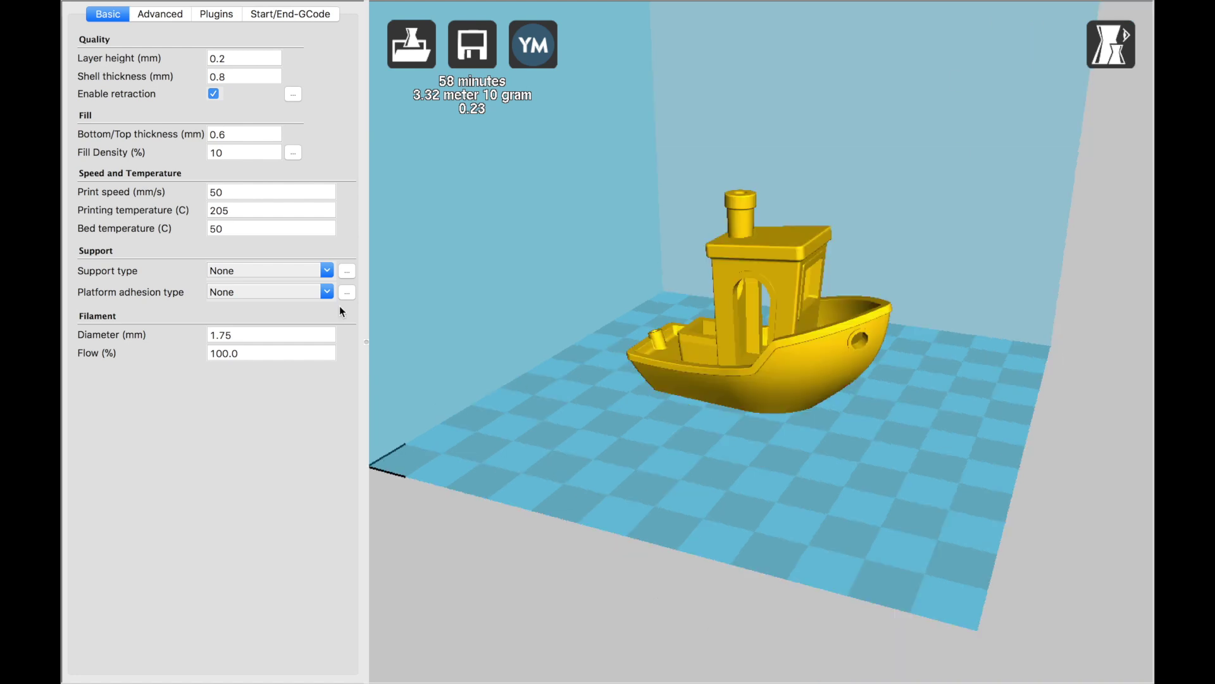
left_click(326, 271)
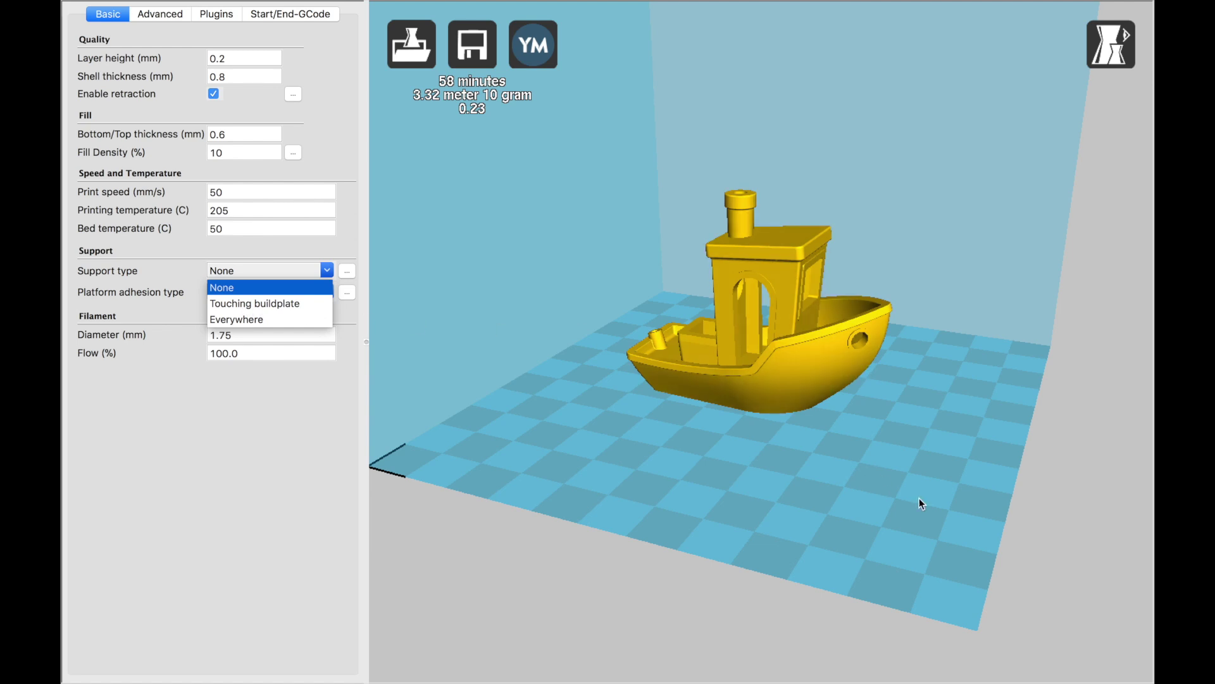
left_click(872, 474)
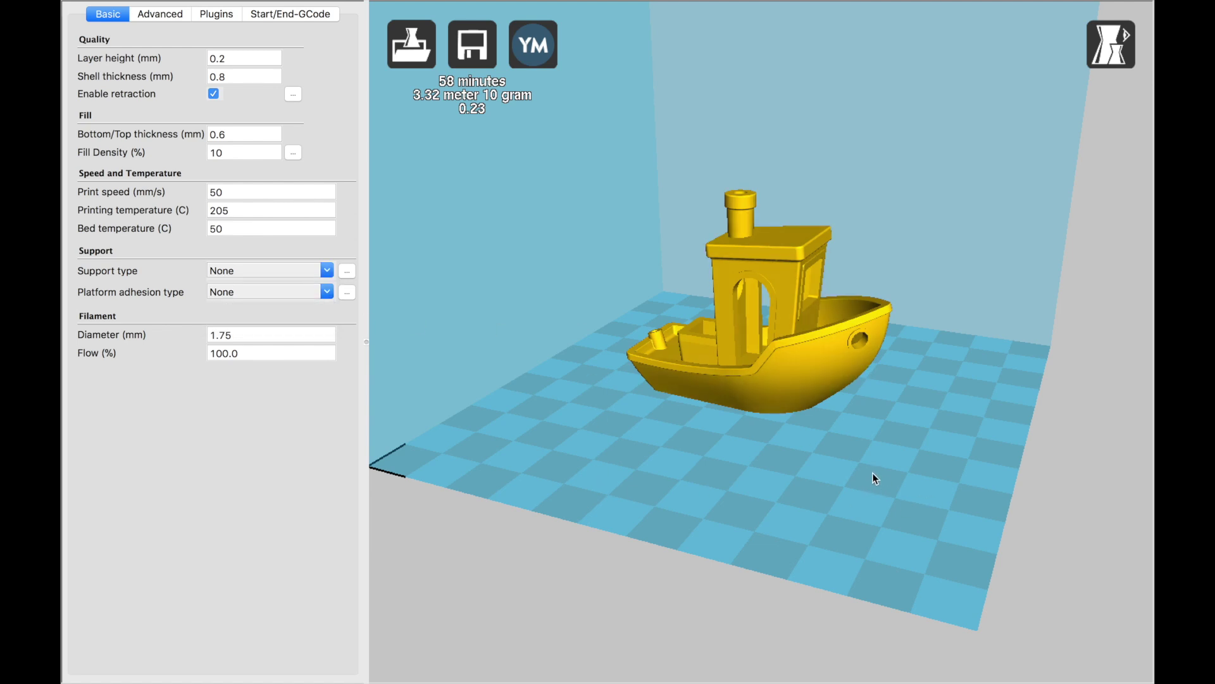
right_click_drag(880, 458, 803, 428)
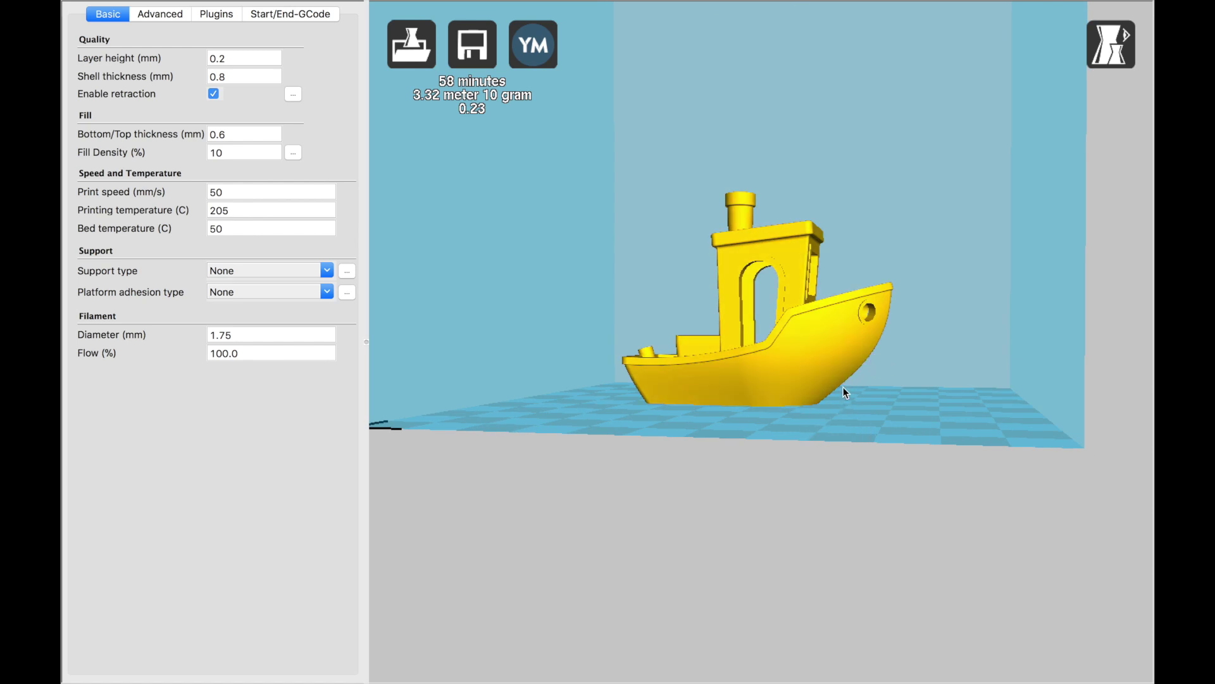
left_click(256, 270)
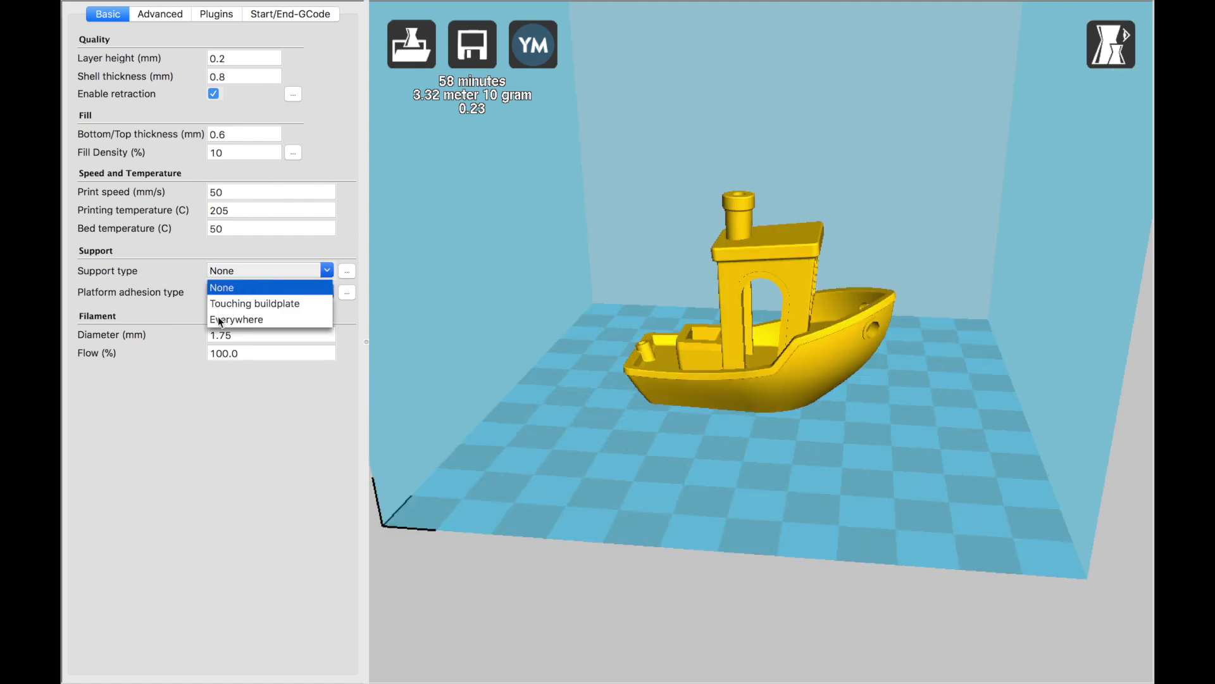
left_click(696, 481)
mouse_move(747, 481)
right_mouse_down()
mouse_move(746, 471)
mouse_move(737, 487)
mouse_move(748, 476)
right_mouse_up()
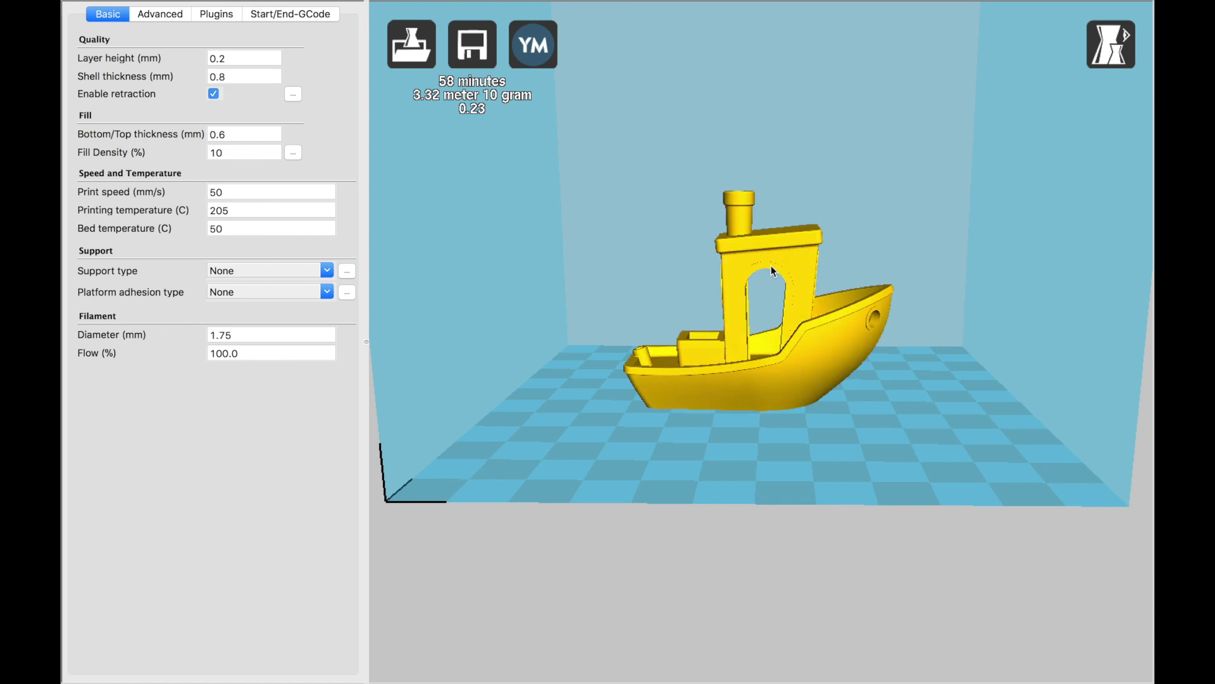
right_click_drag(780, 395, 766, 382)
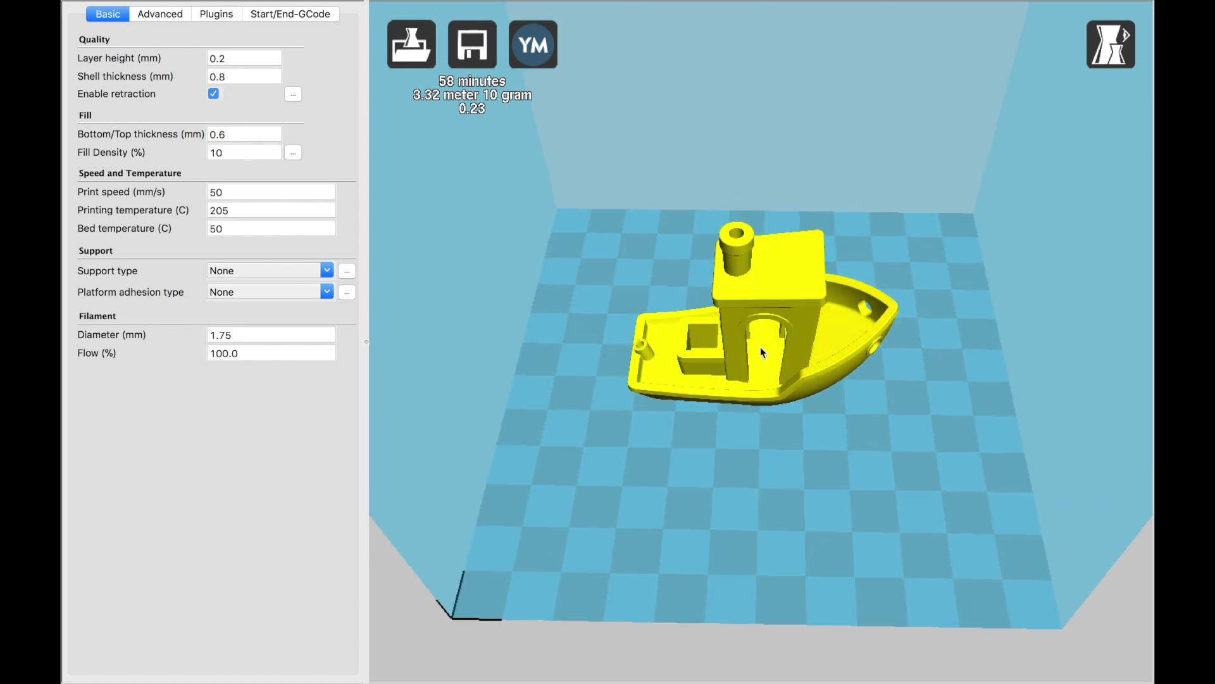
right_click_drag(758, 451, 786, 427)
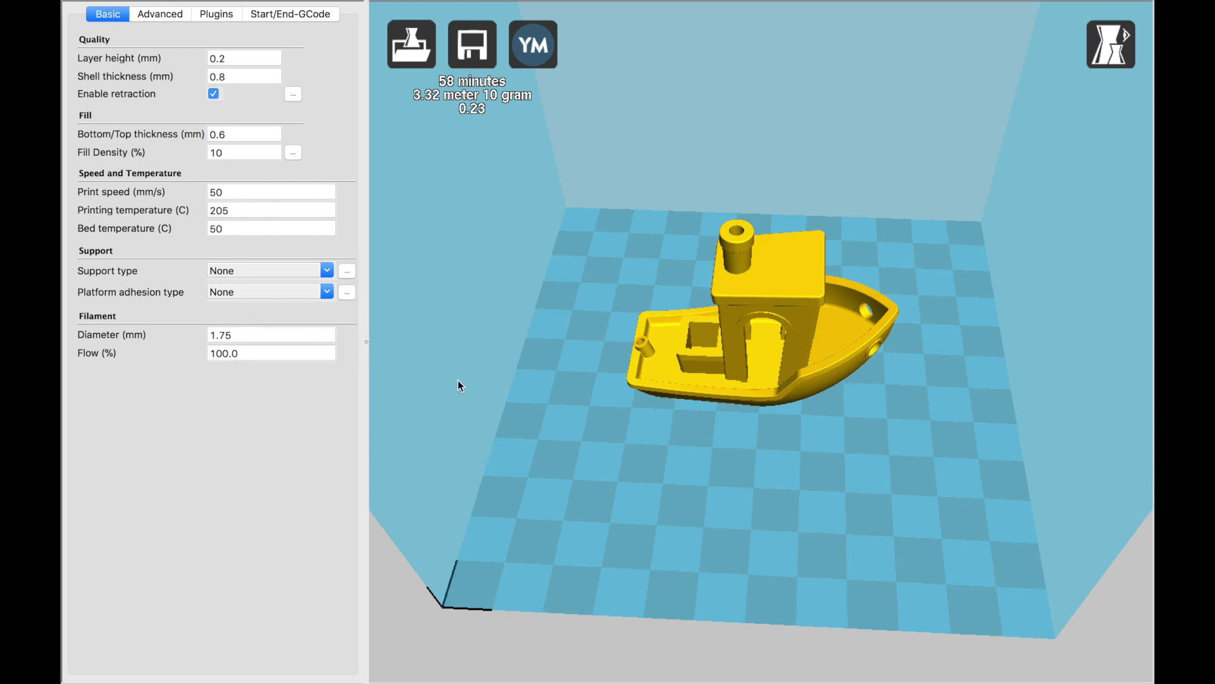
right_click_drag(459, 385, 380, 330)
left_click(327, 292)
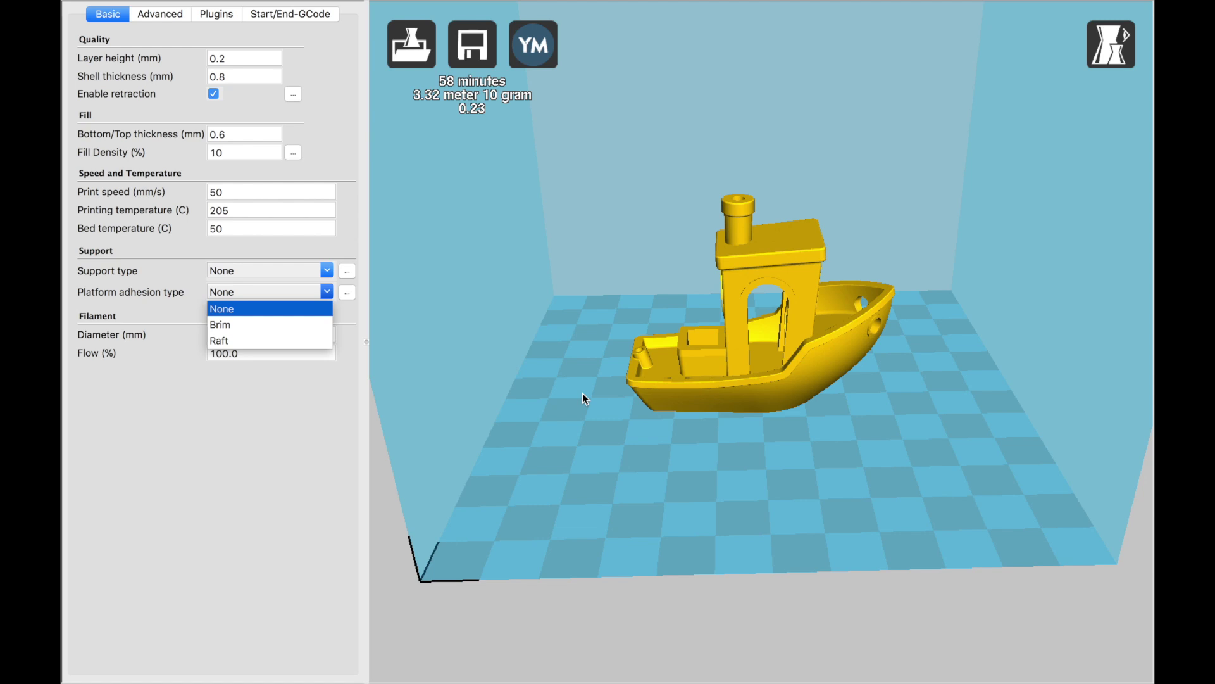
scroll(582, 398, "down", 5)
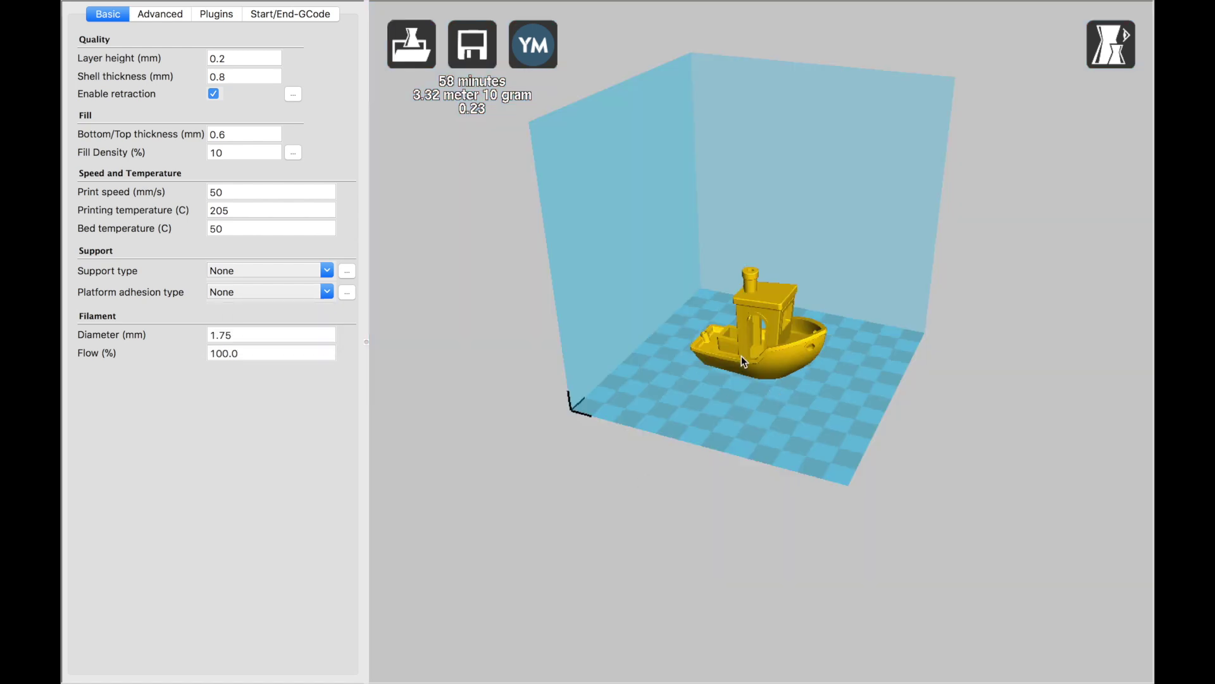
Save the sliced toolpath to the Desktop under the name 3DBenchy.
left_click(460, 57)
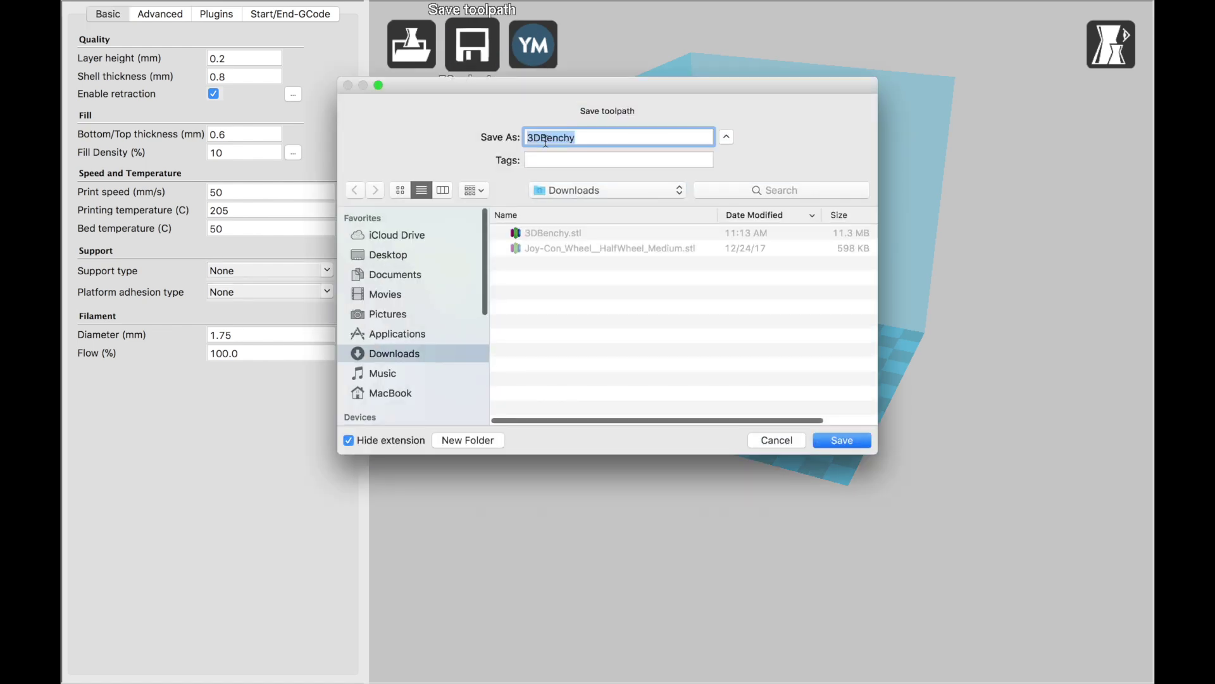
left_click(386, 255)
left_click(837, 441)
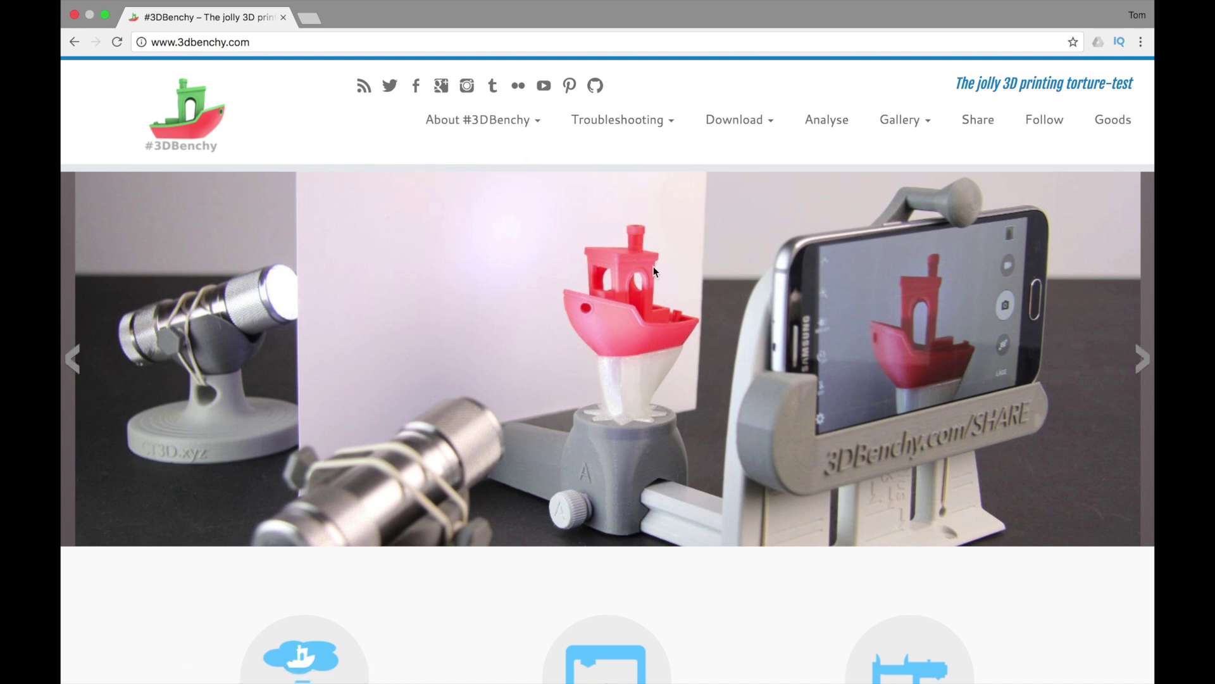
Open 3dbenchy.com's Analyse page and scroll through dimensions from 60.00 mm length to the 12.00 × 10.81 mm cargo box.
left_click(827, 120)
scroll(759, 420, "down", 5)
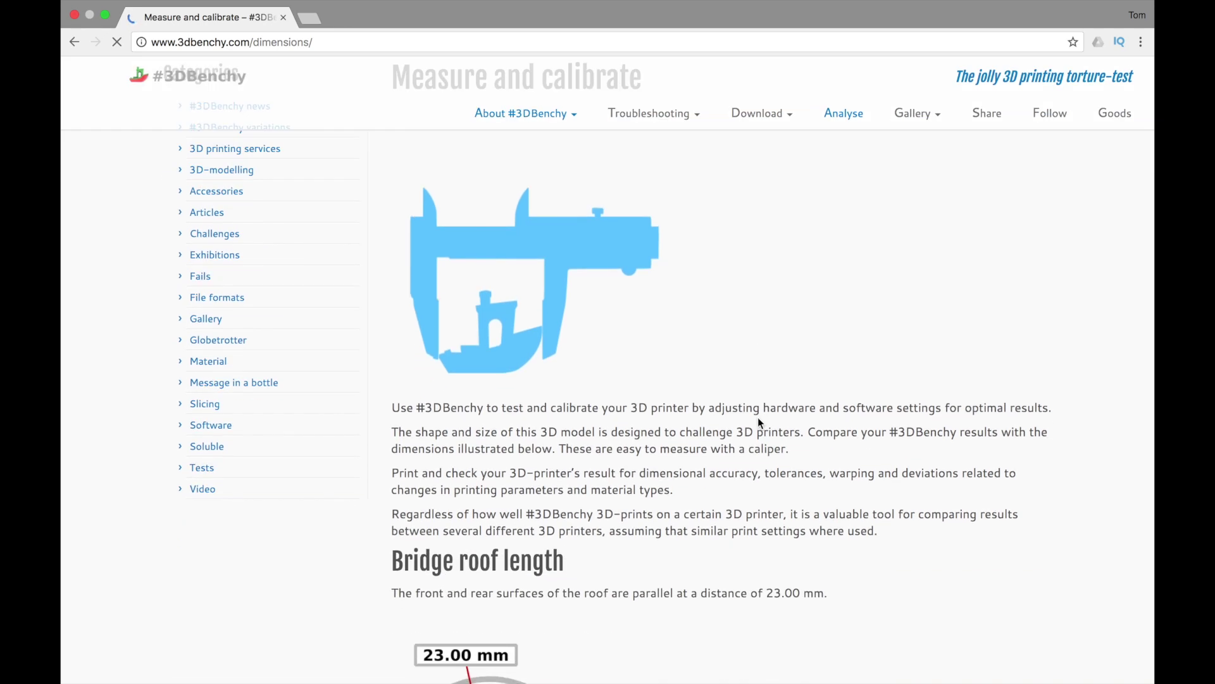
scroll(759, 419, "down", 4)
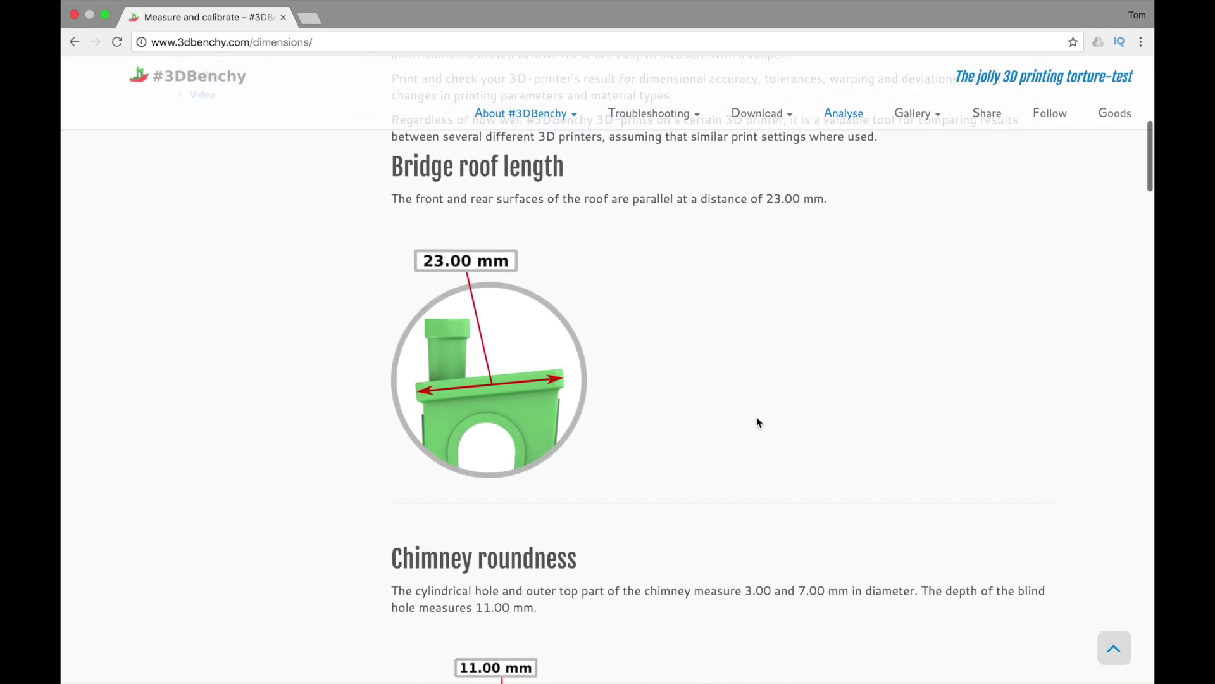
scroll(758, 420, "down", 1)
scroll(756, 420, "down", 5)
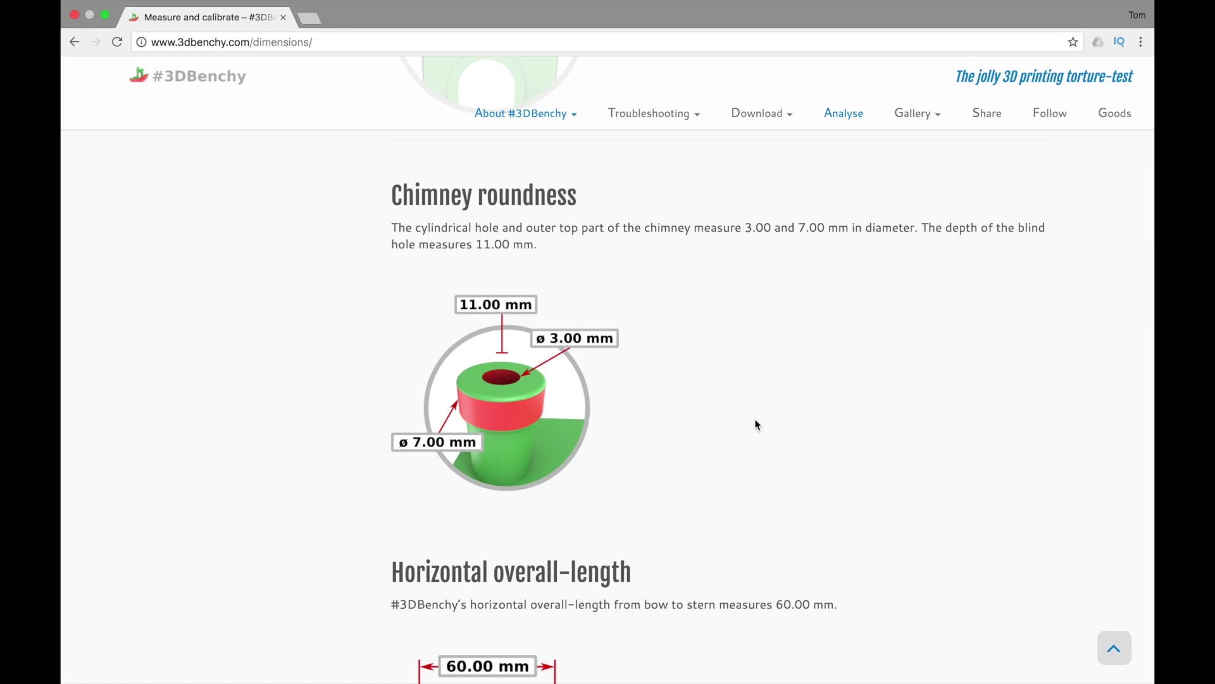
scroll(757, 425, "down", 3)
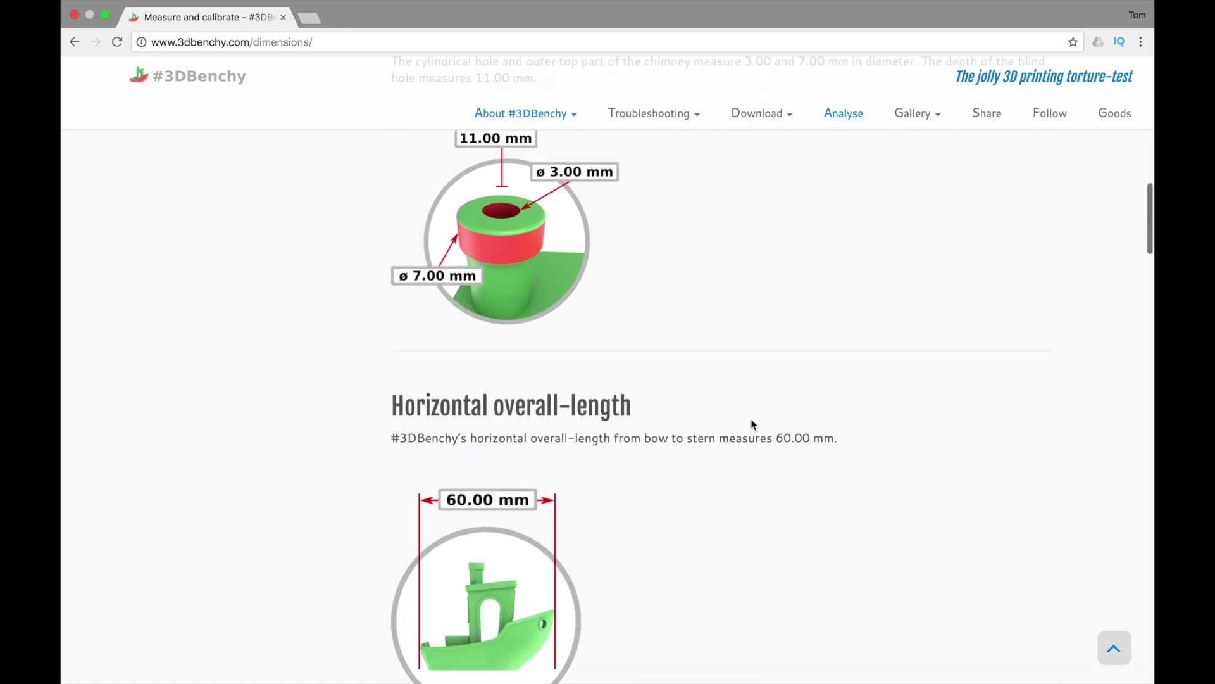
scroll(751, 424, "down", 15)
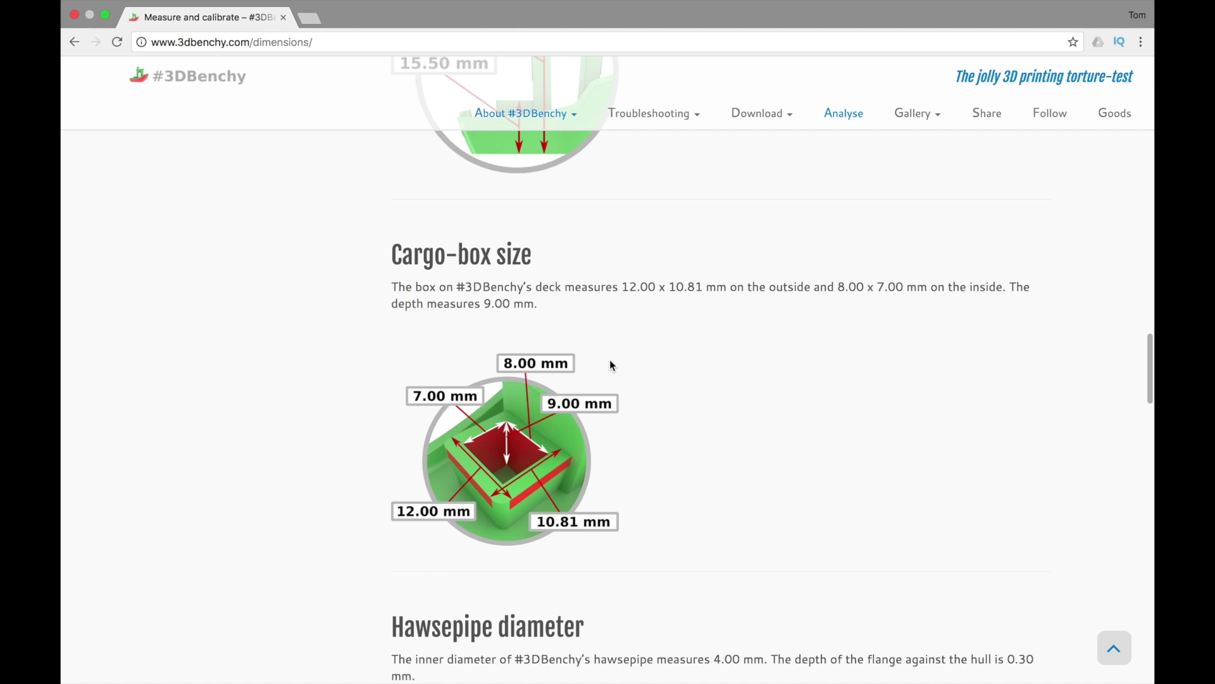